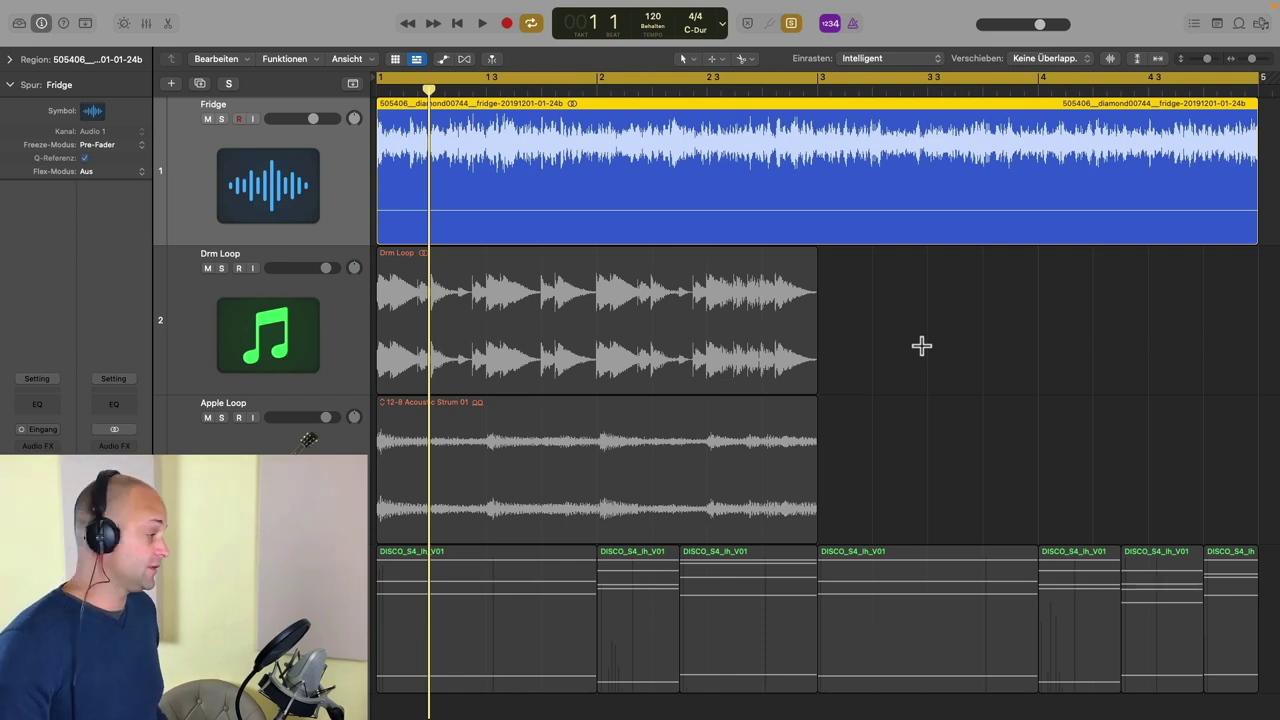
Play back the unedited Fridge recording, stop, and return the playhead to bar 1
key(space)
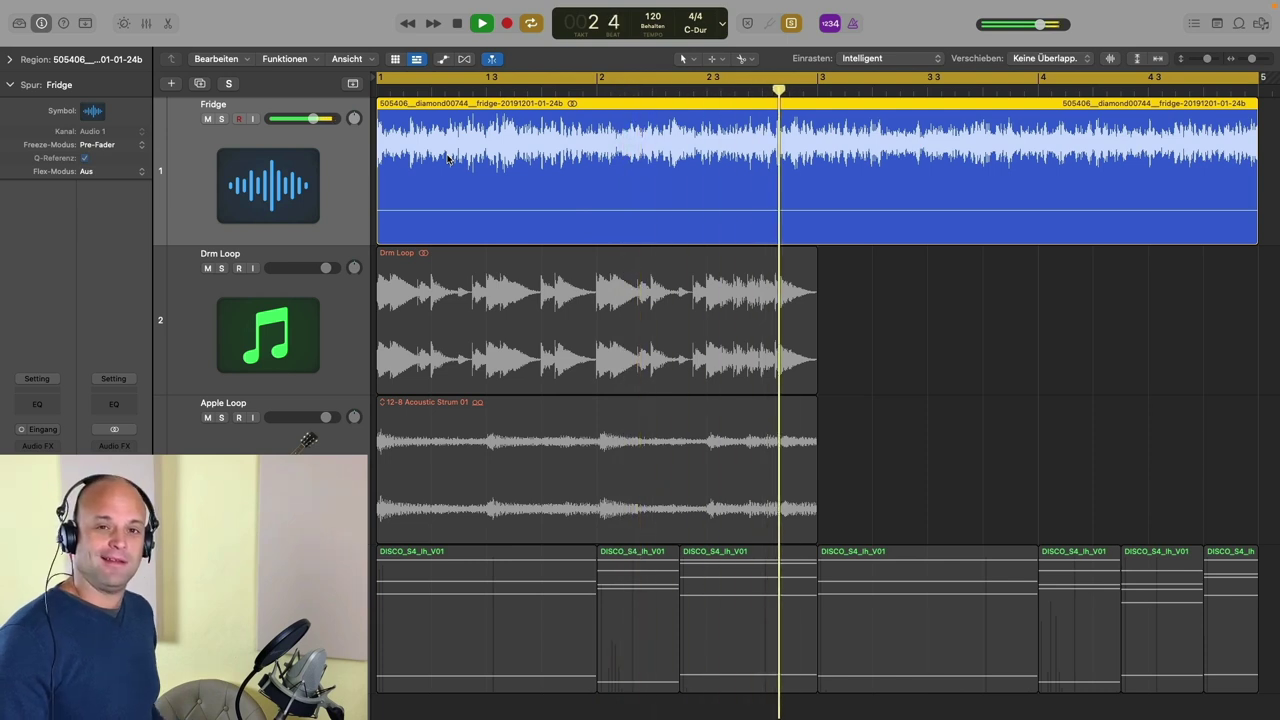
key(space)
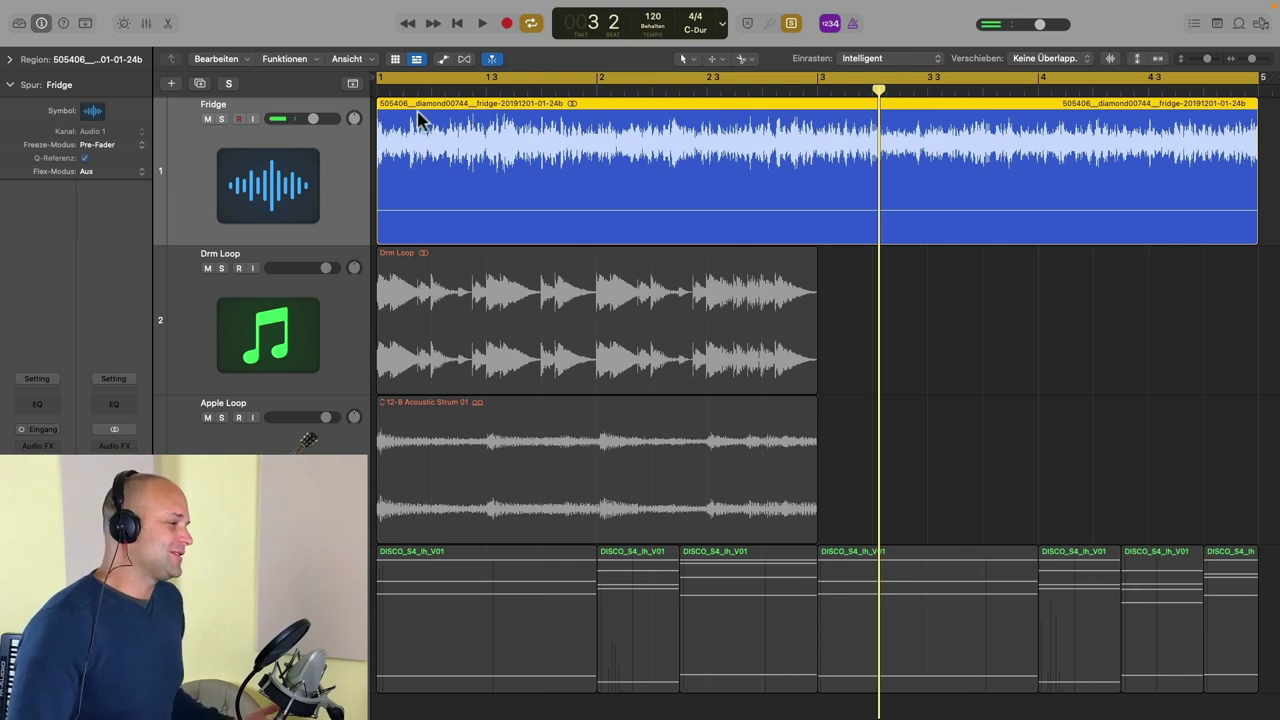
key(Return)
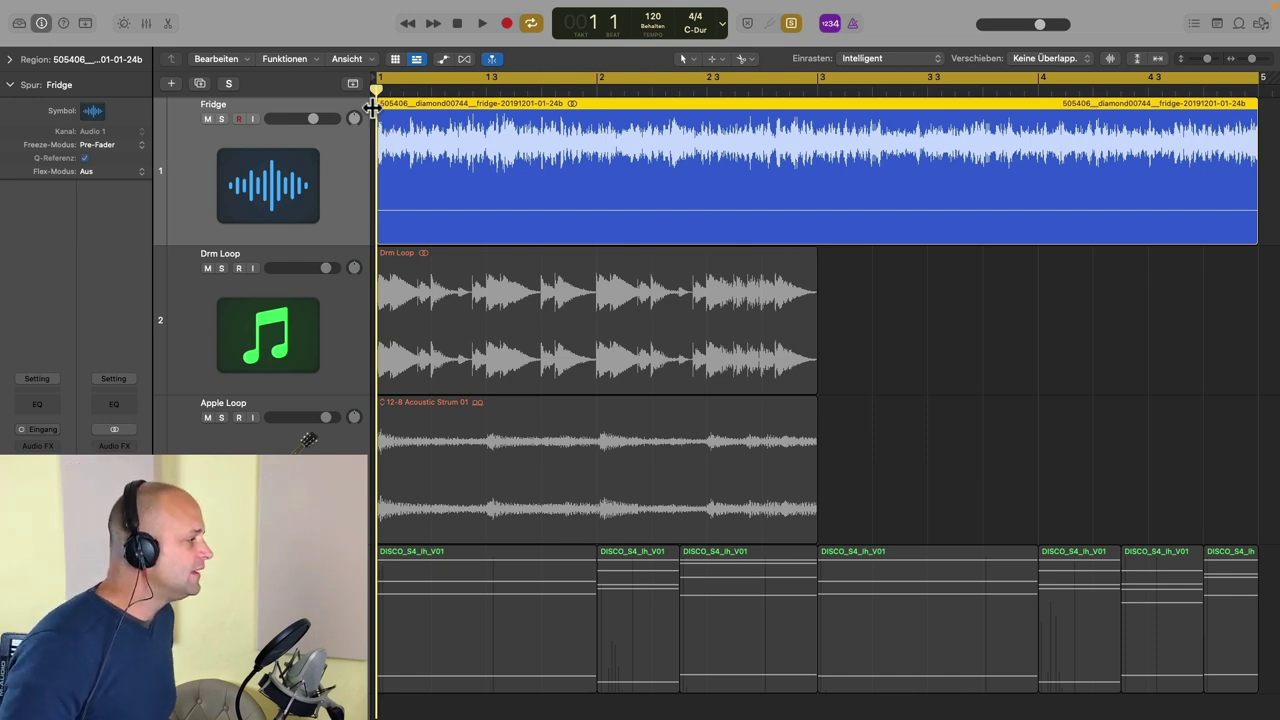
Add a fade-in of about 2000 and a fade-out of about 1916 to the Fridge region and audition both ends
drag(378, 108, 580, 118)
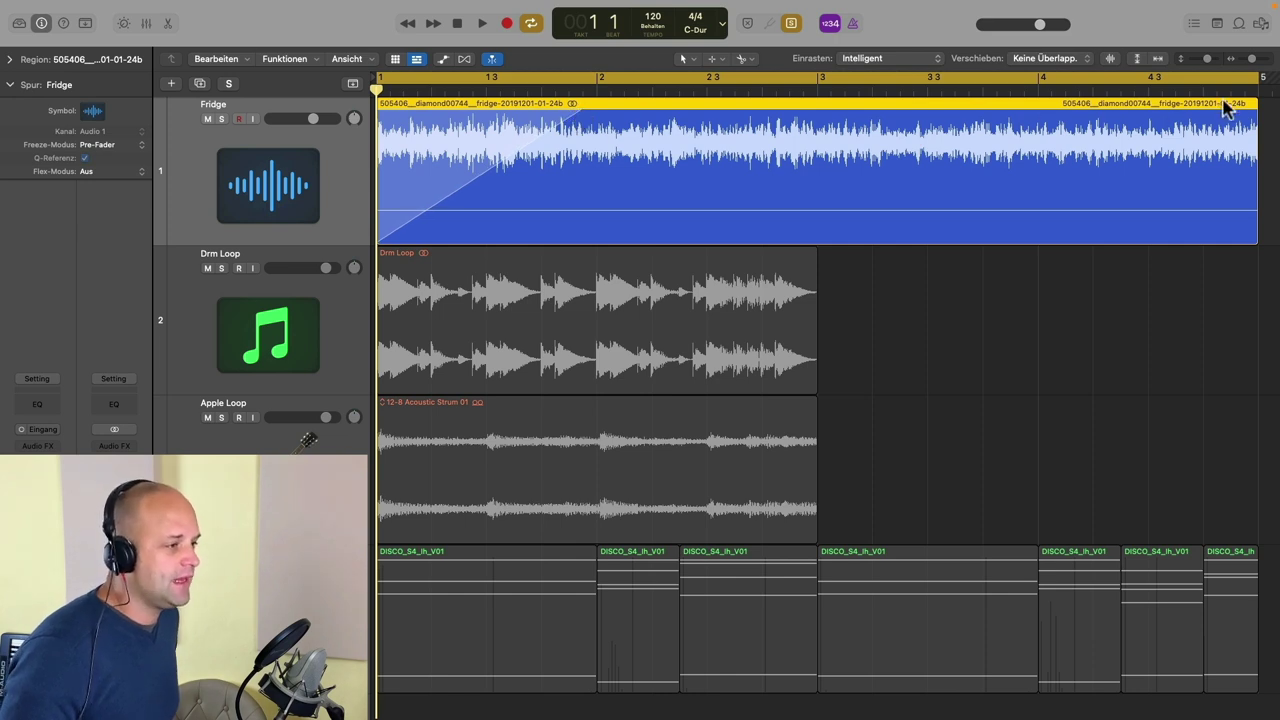
drag(1256, 103, 1044, 129)
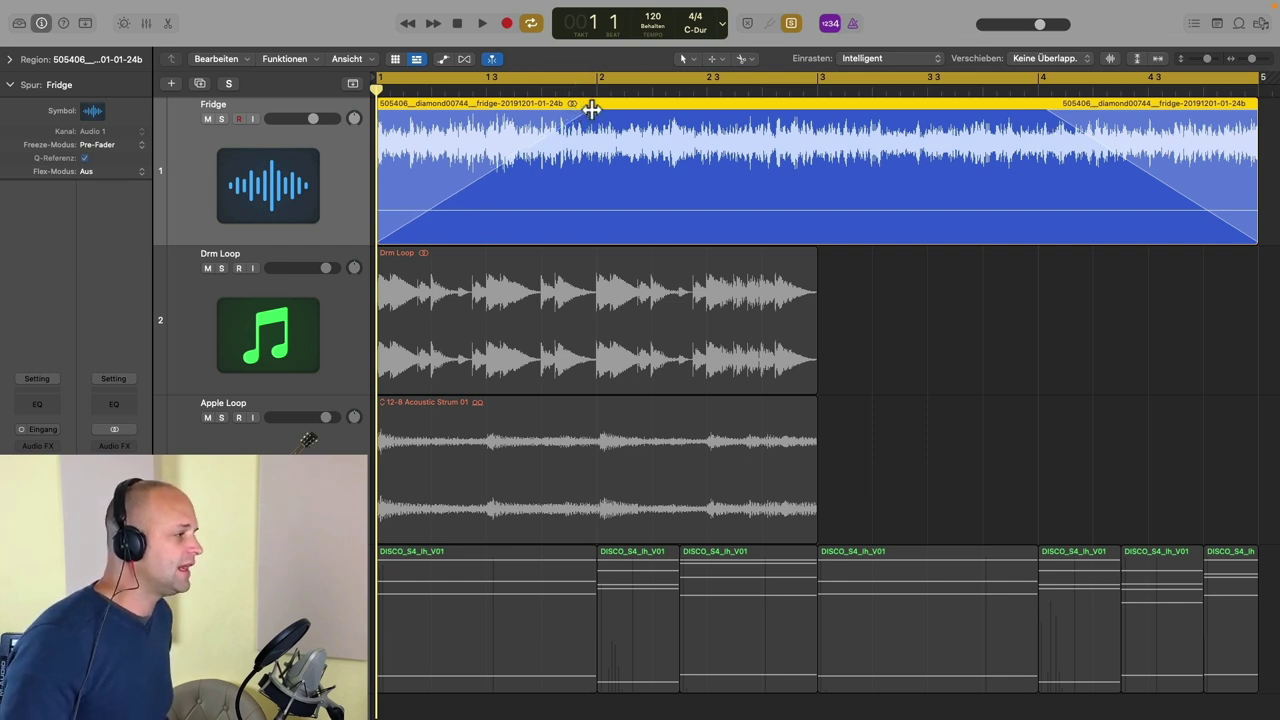
key(space)
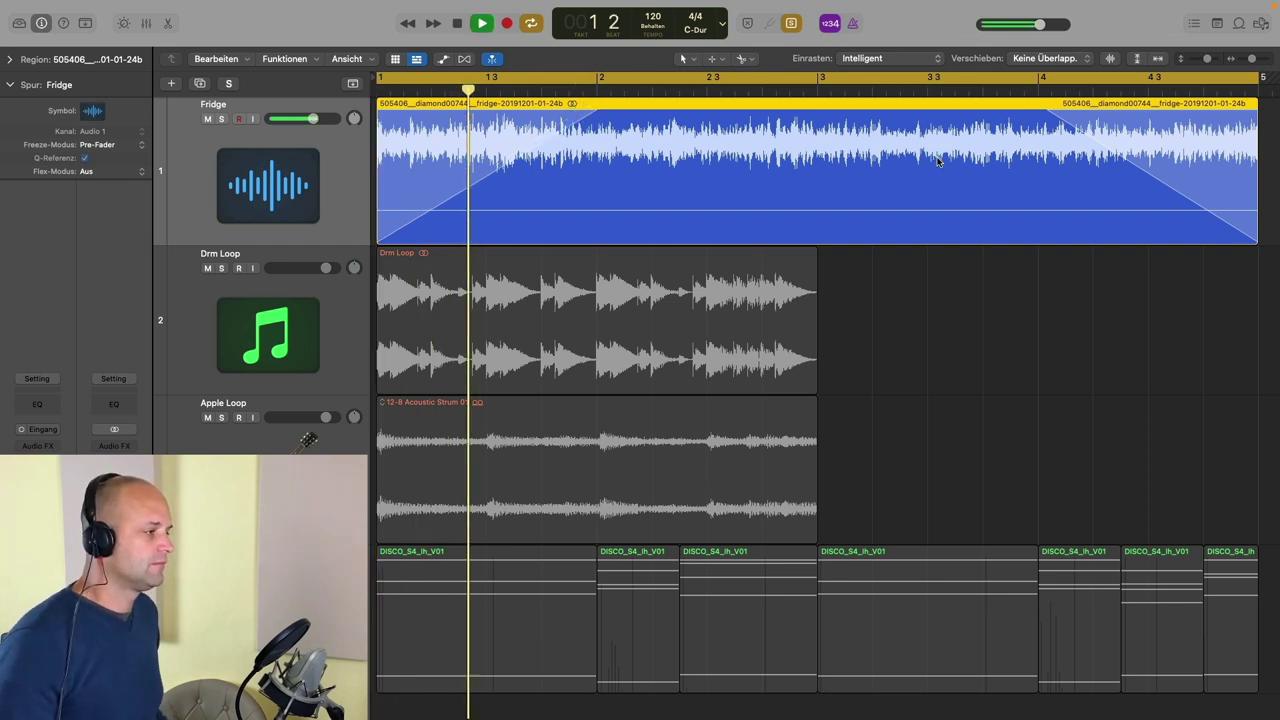
click(1016, 90)
key(space)
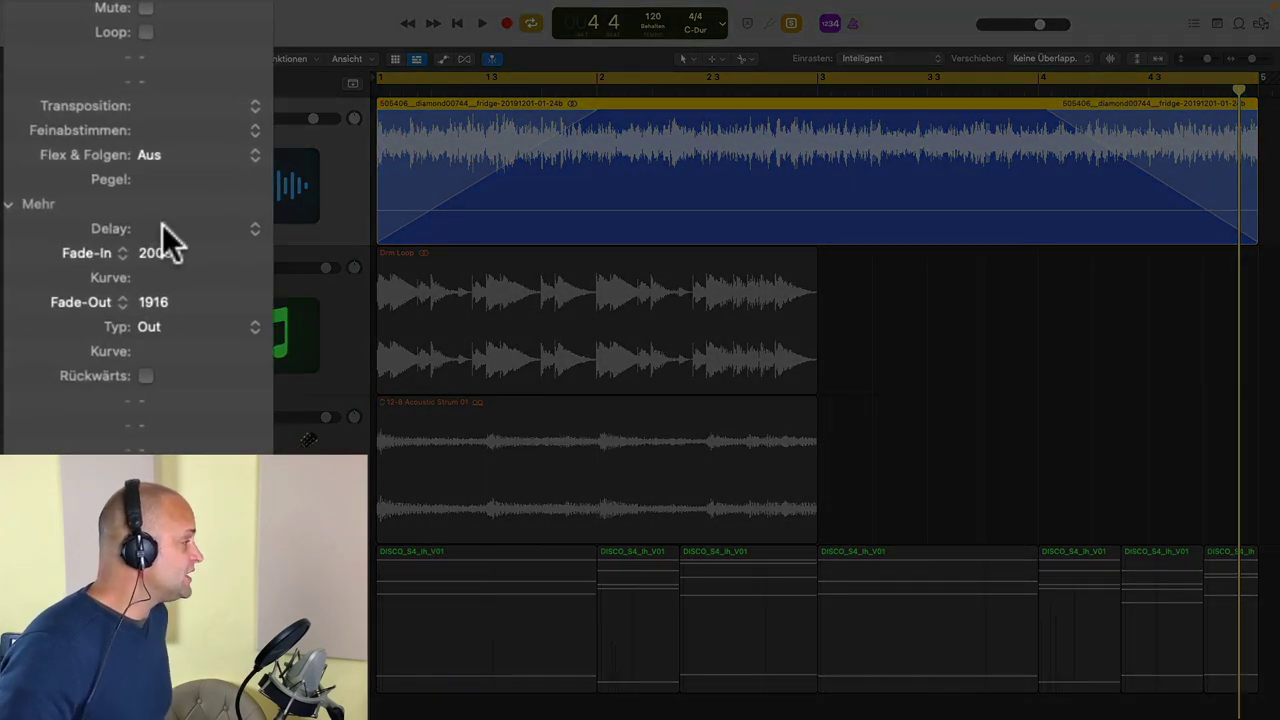
Change the Fridge region's fade-in to Beschleunigen and its fade-out to Verlangsamen, and listen to the result
click(119, 253)
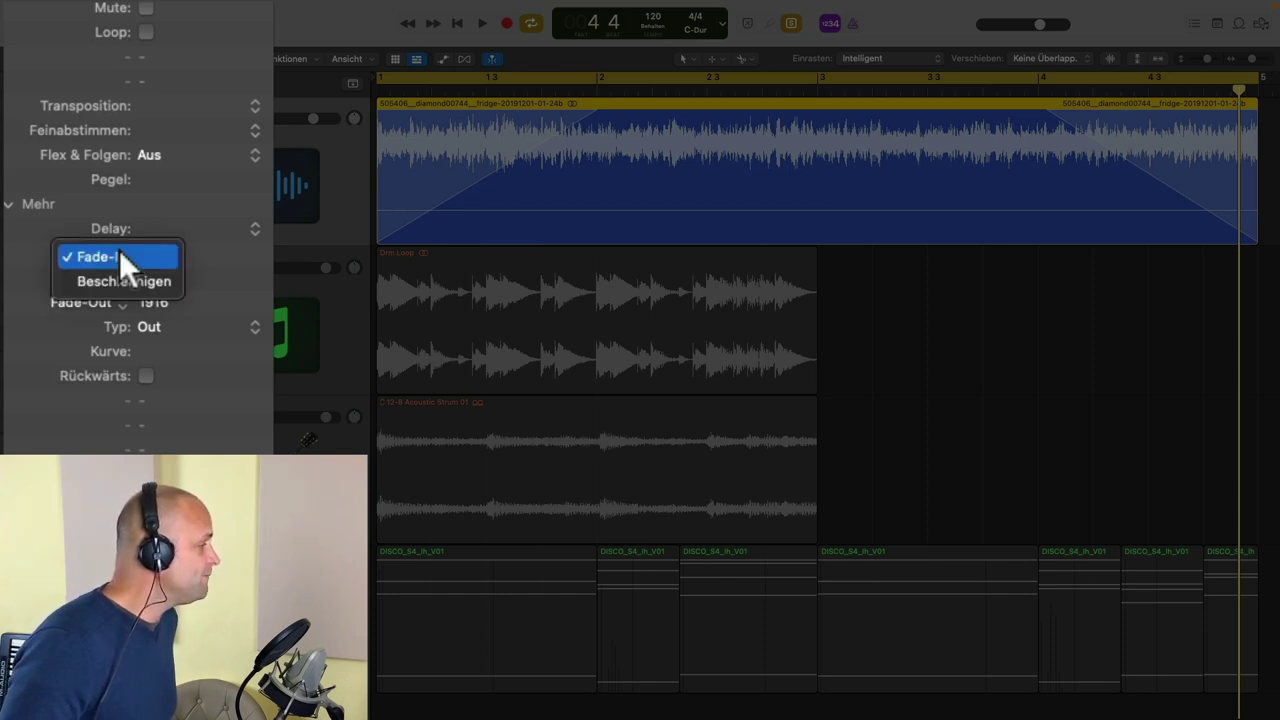
click(115, 278)
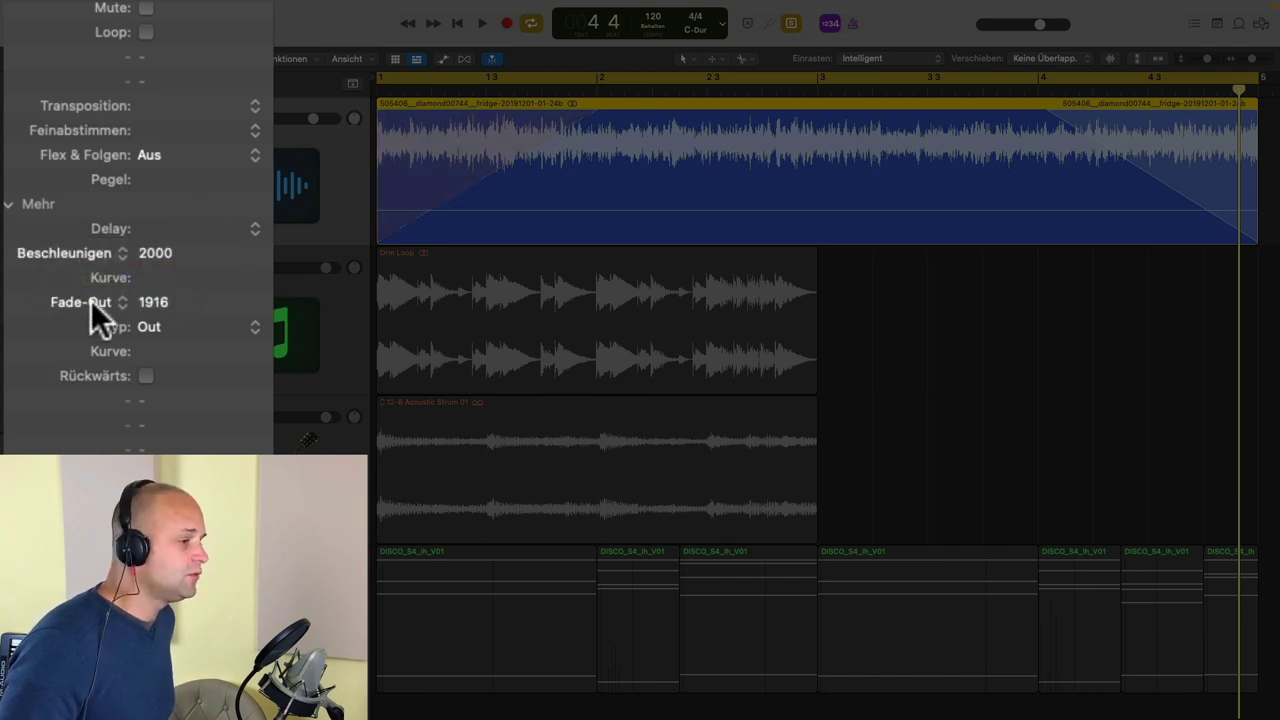
click(124, 302)
click(115, 328)
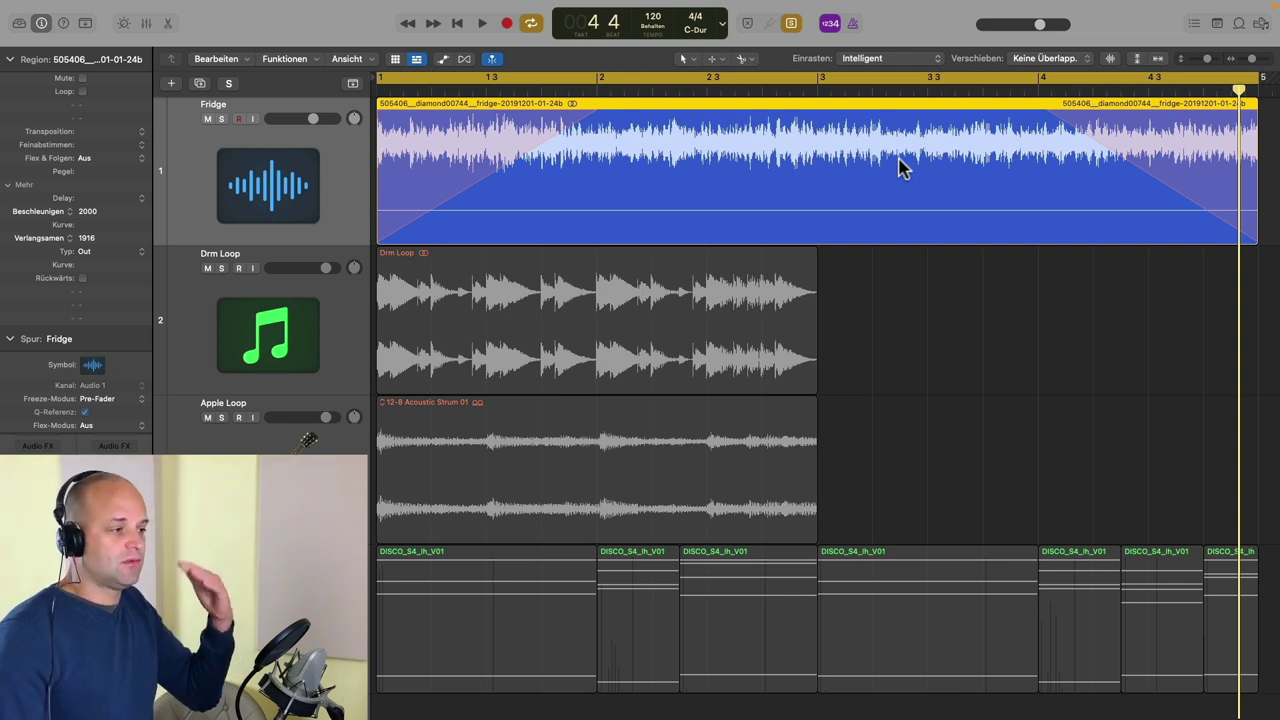
key(space)
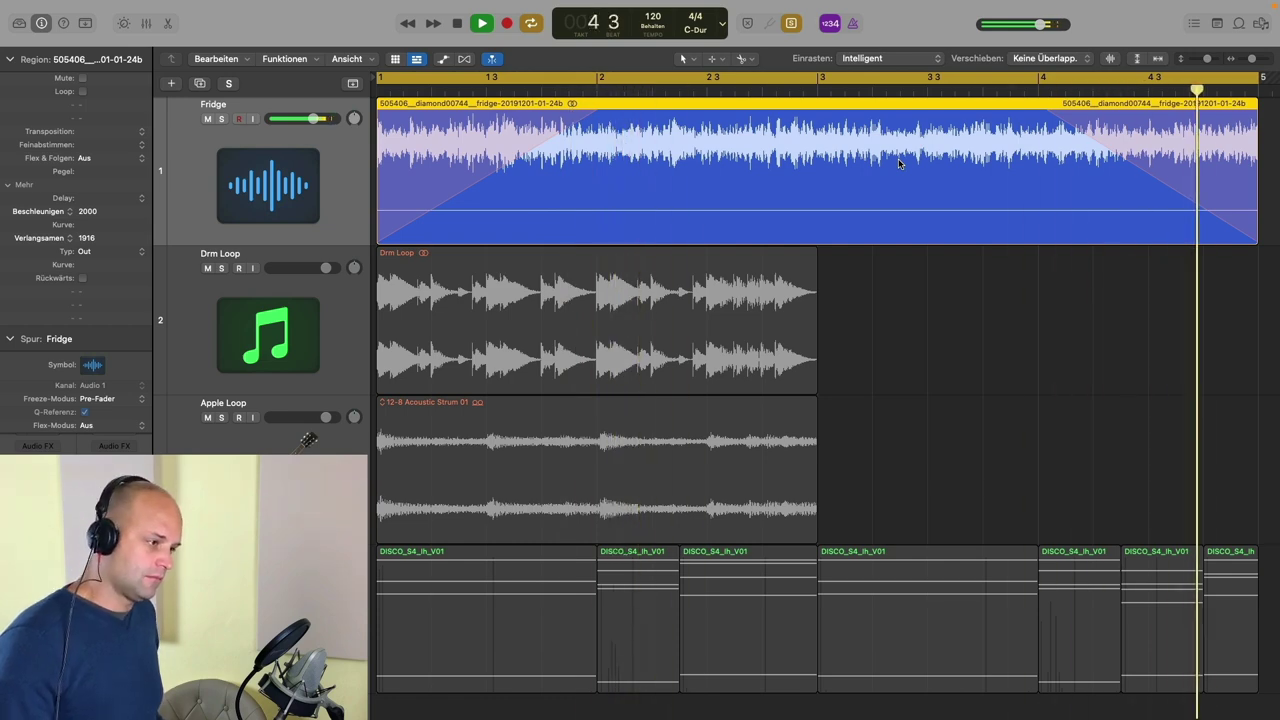
key(space)
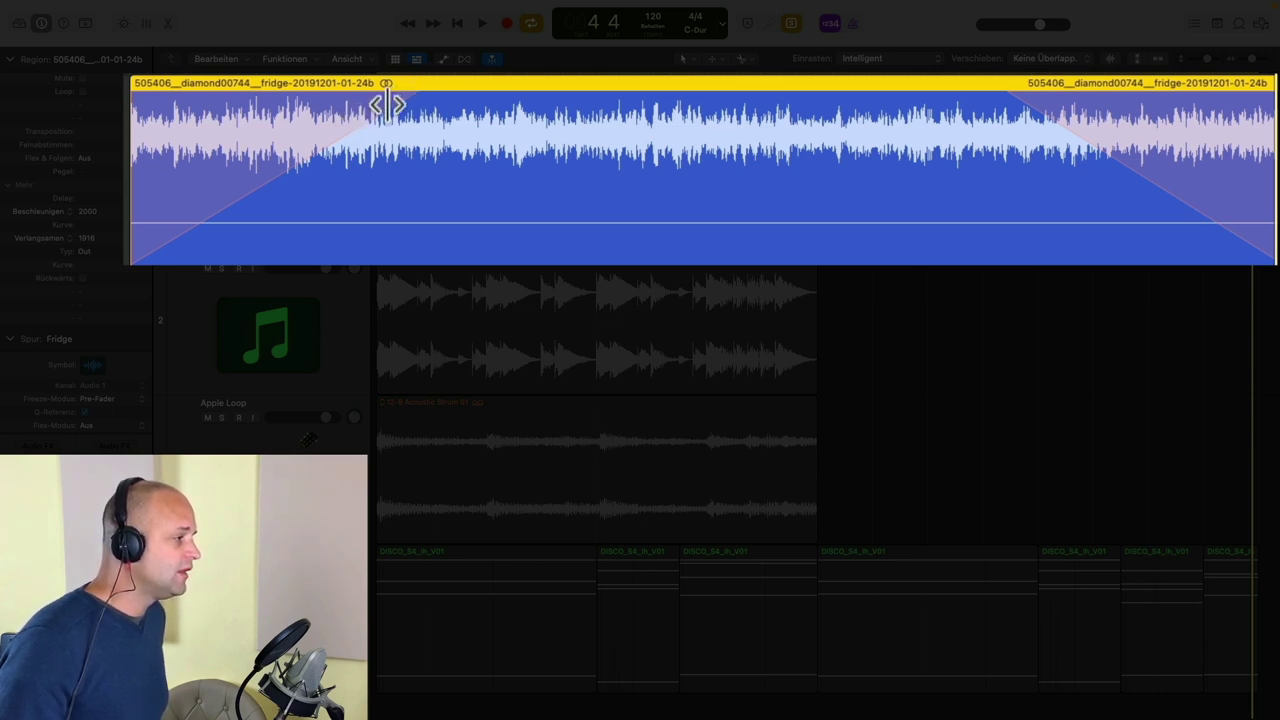
Curve the Fridge region's Beschleunigen fade to about 20, set Verlangsamen to about 2943 with a curve of about -19, and audition both
drag(380, 100, 403, 120)
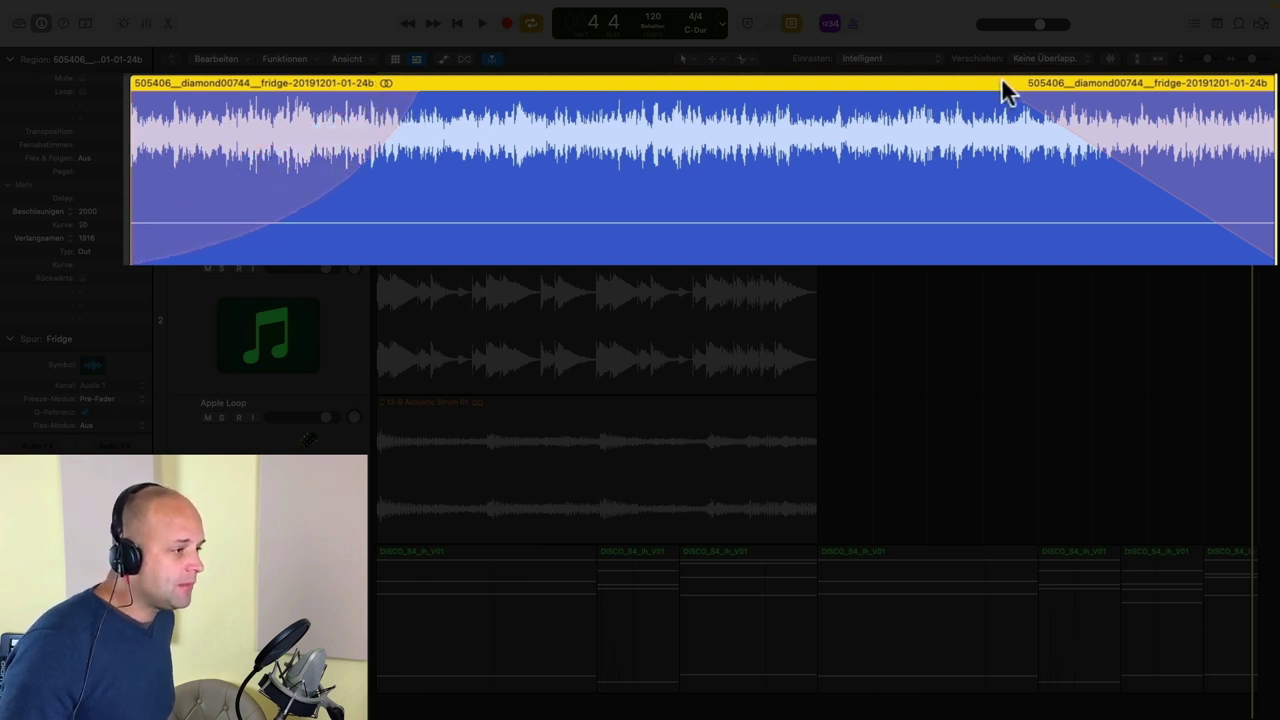
drag(1006, 90, 862, 112)
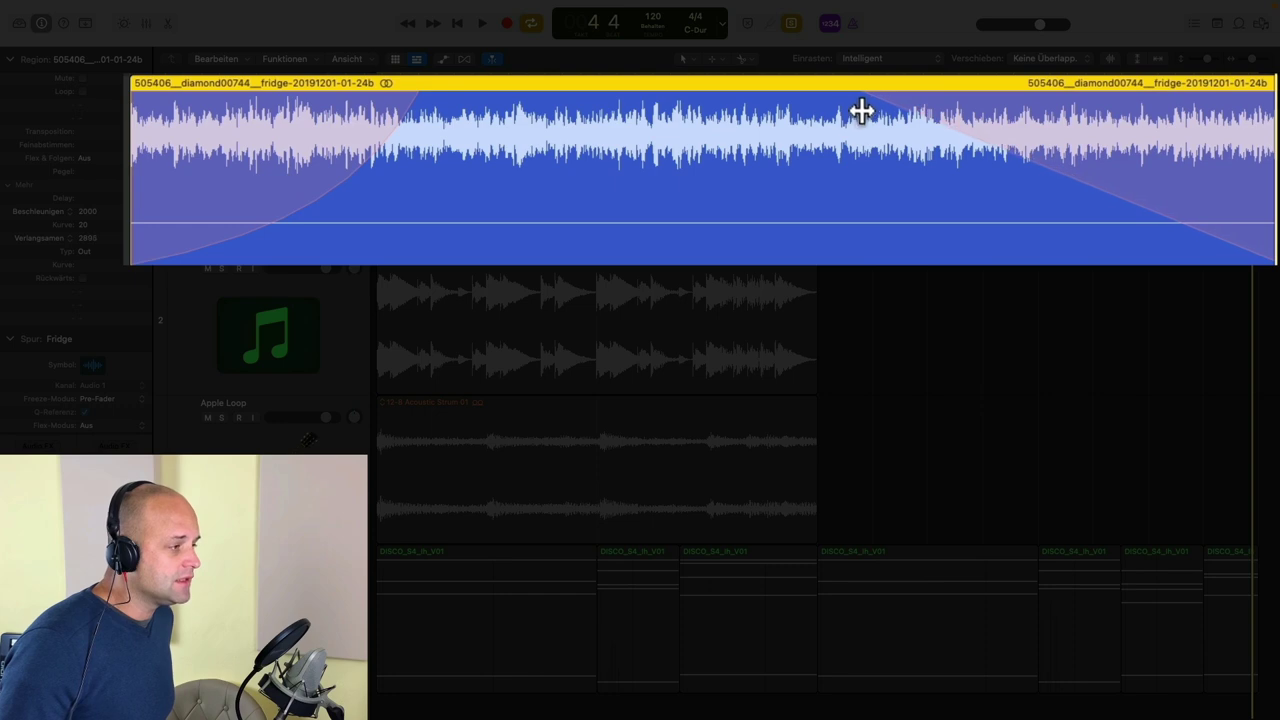
mouse_move(974, 129)
mouse_down()
mouse_move(960, 149)
mouse_move(995, 135)
mouse_up()
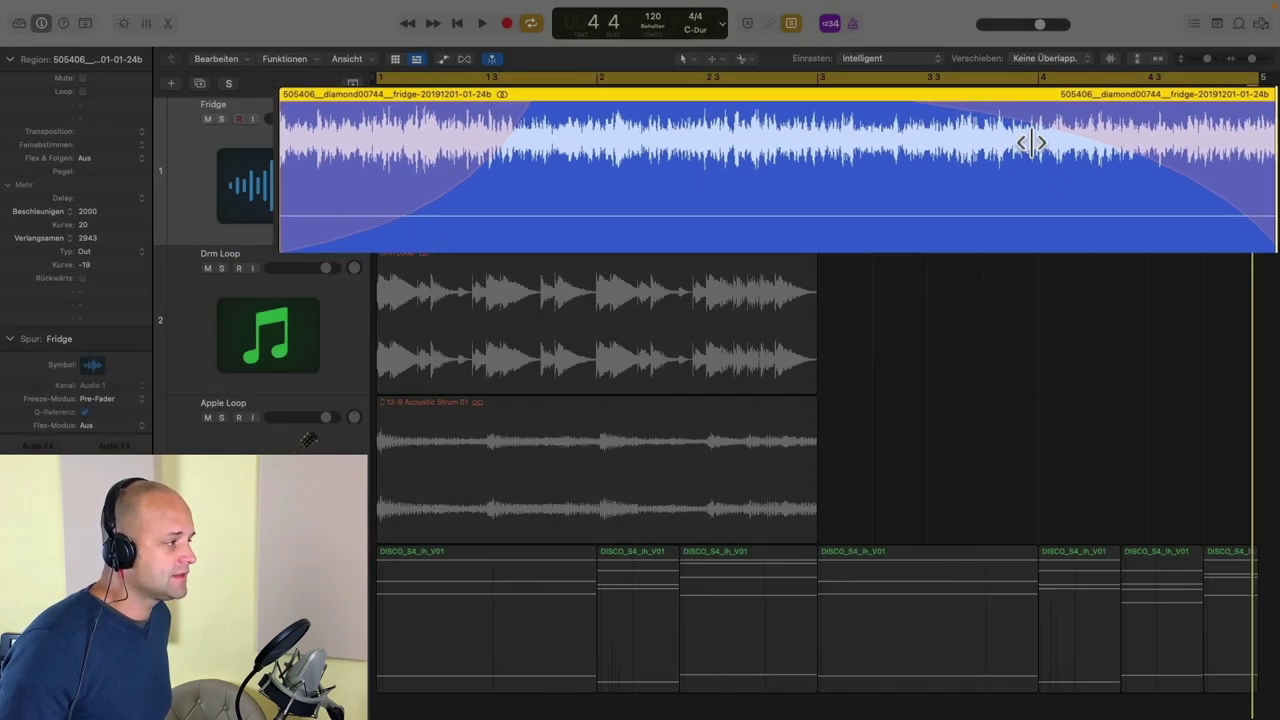
key(space)
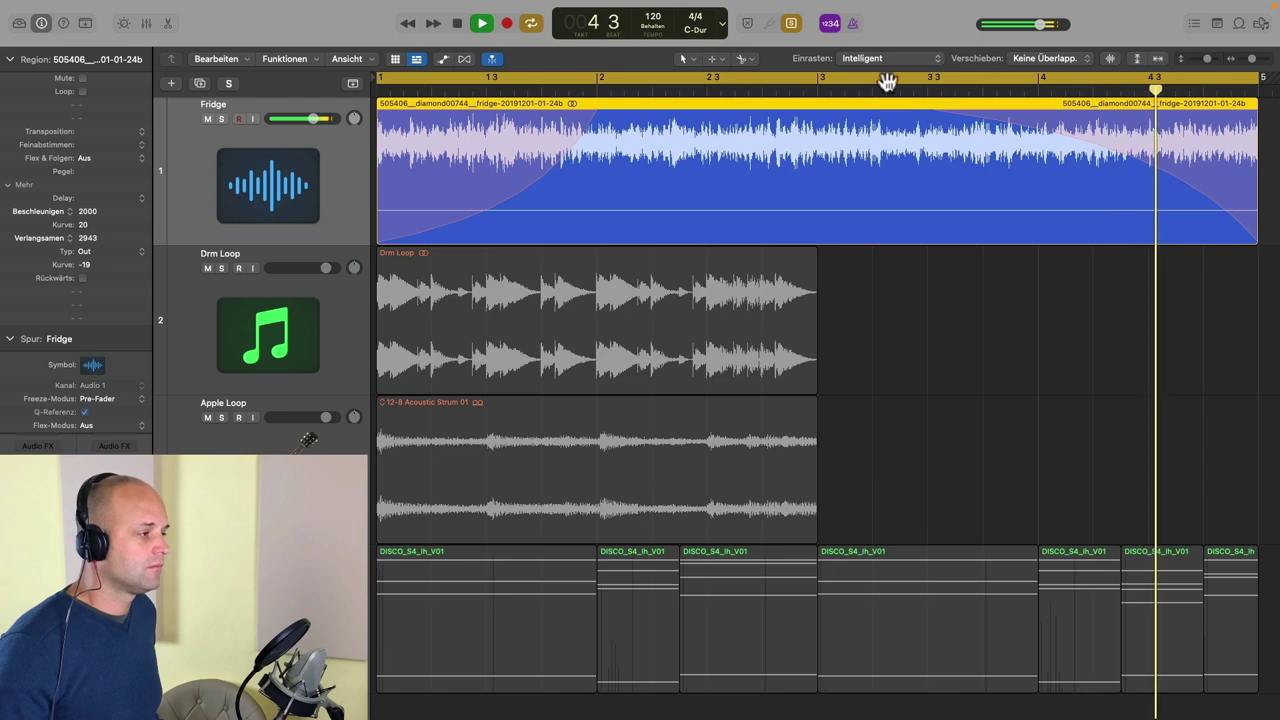
click(848, 80)
key(space)
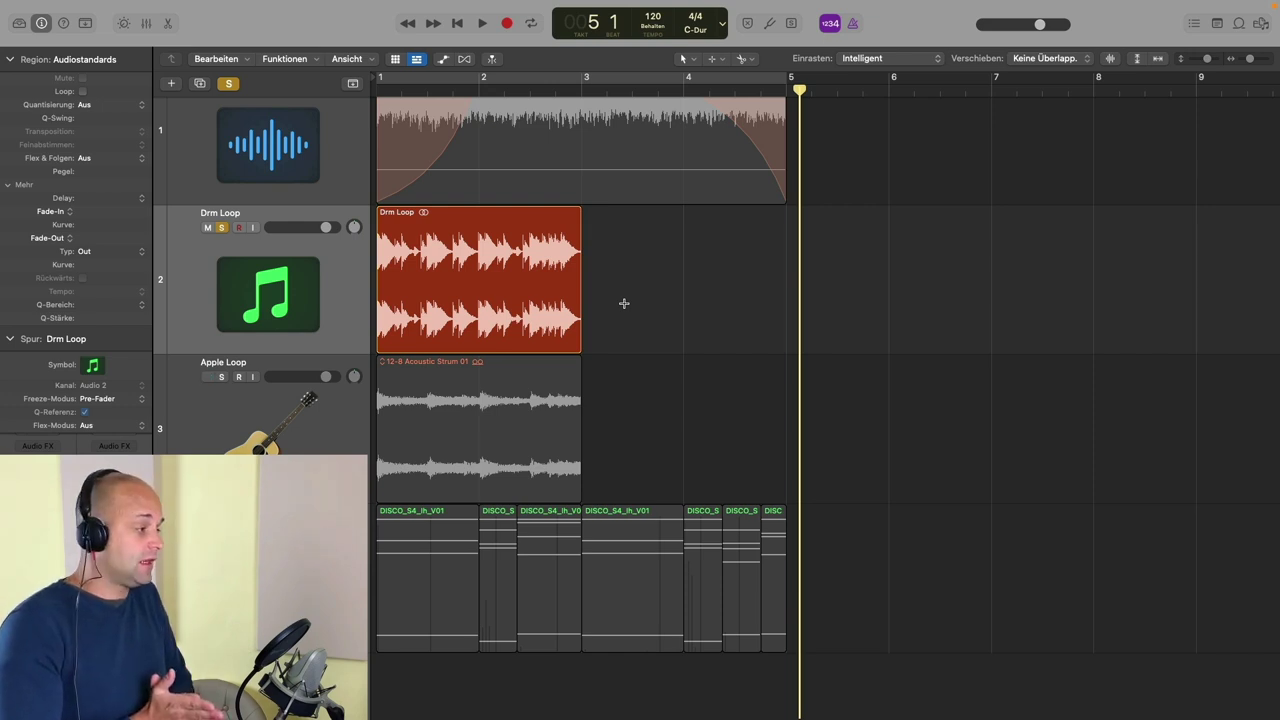
Set the cycle range to the Drm Loop region, play it, turn cycling off, and place the playhead within bar 2
click(503, 220)
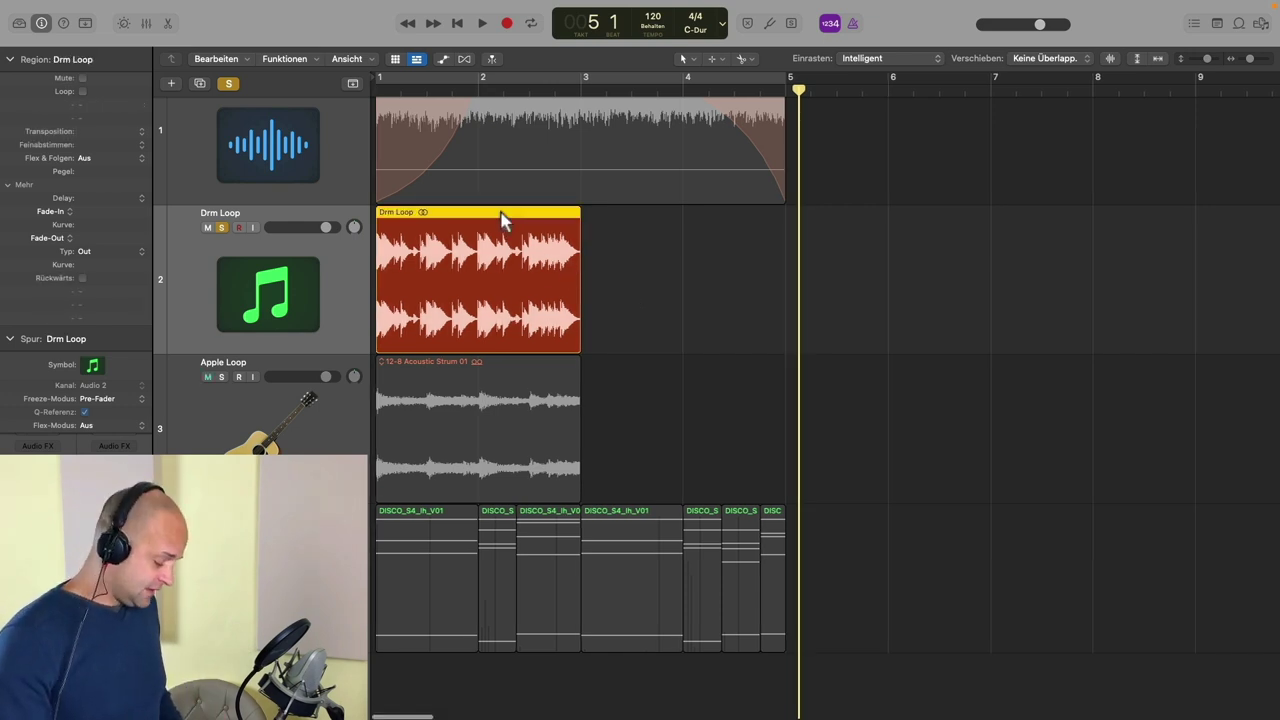
key(super+u)
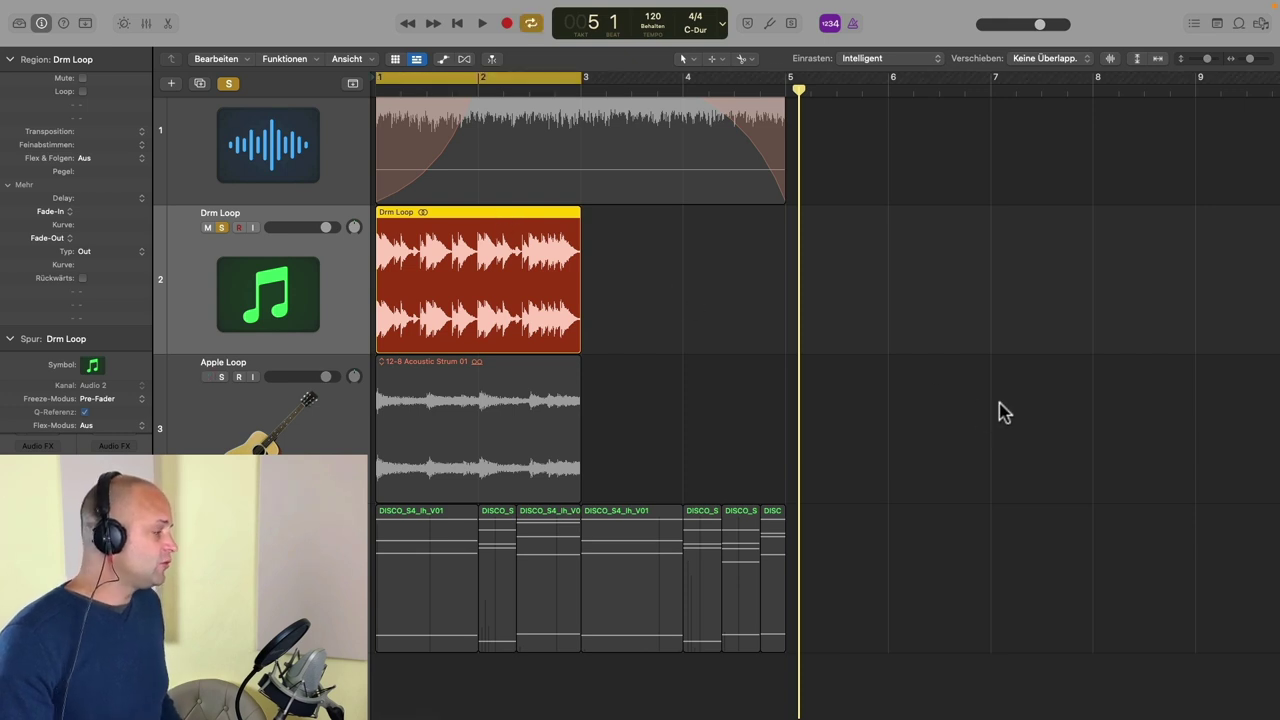
key(space)
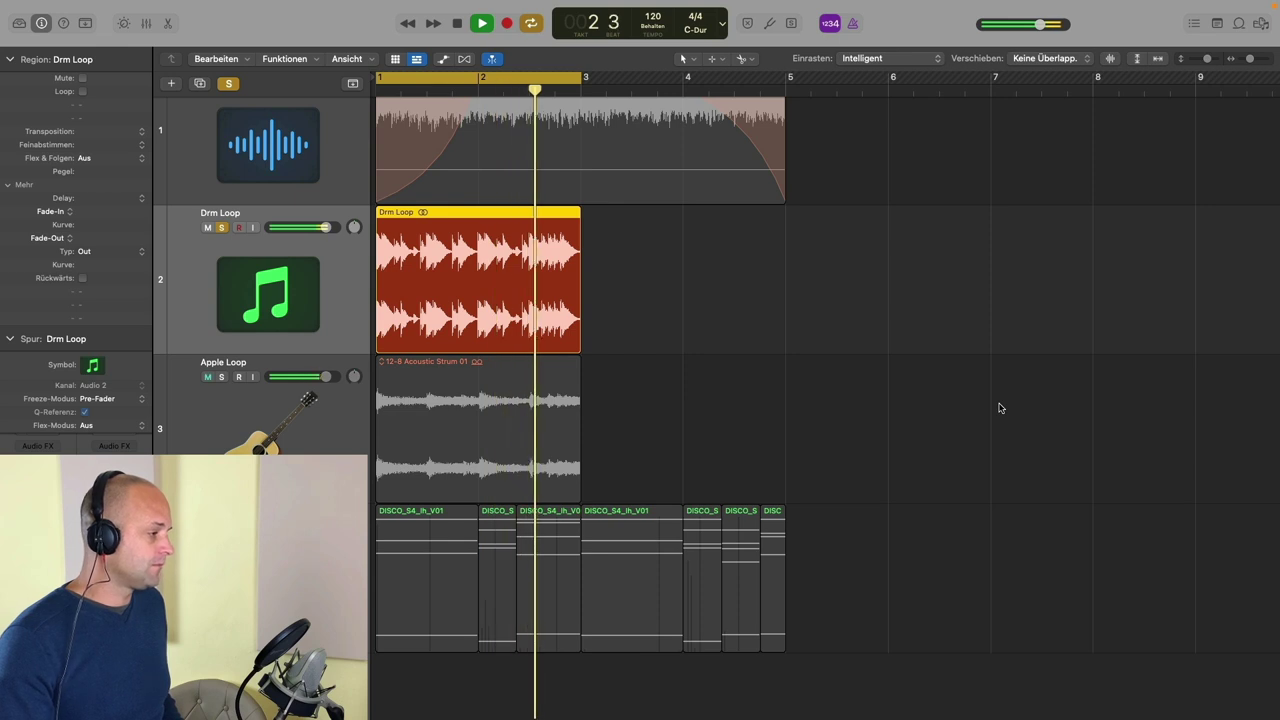
key(space)
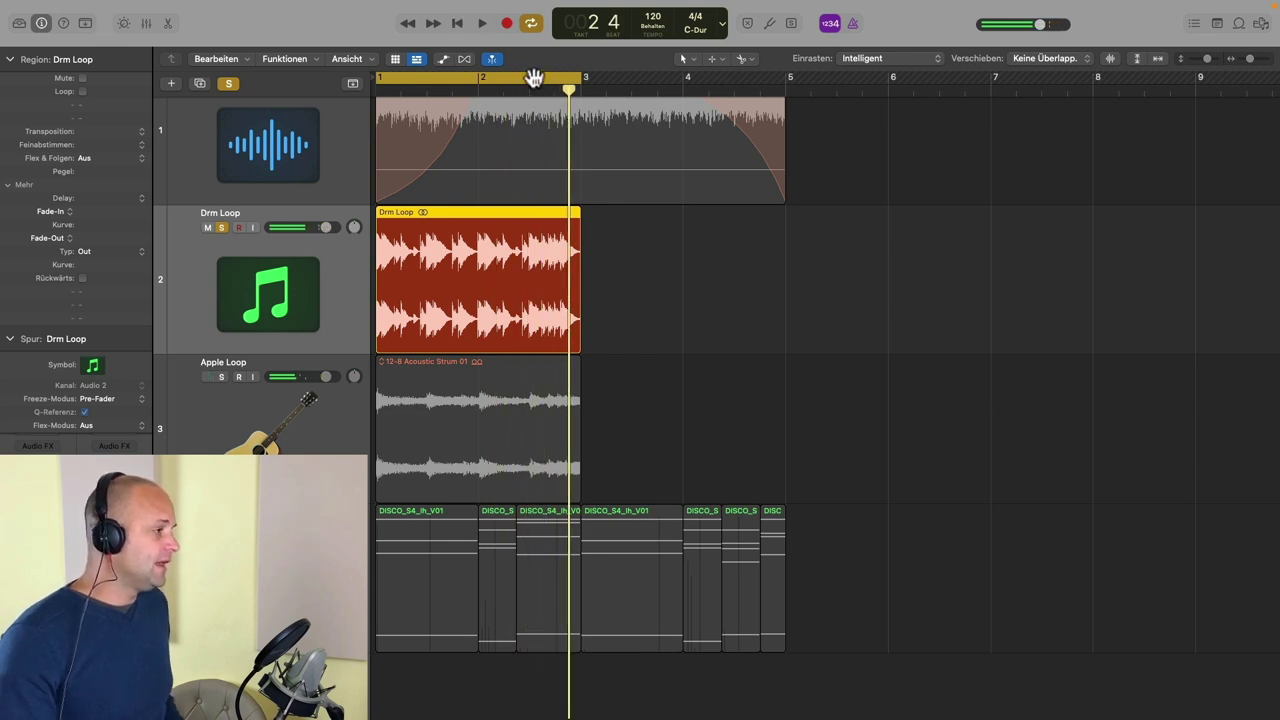
click(534, 78)
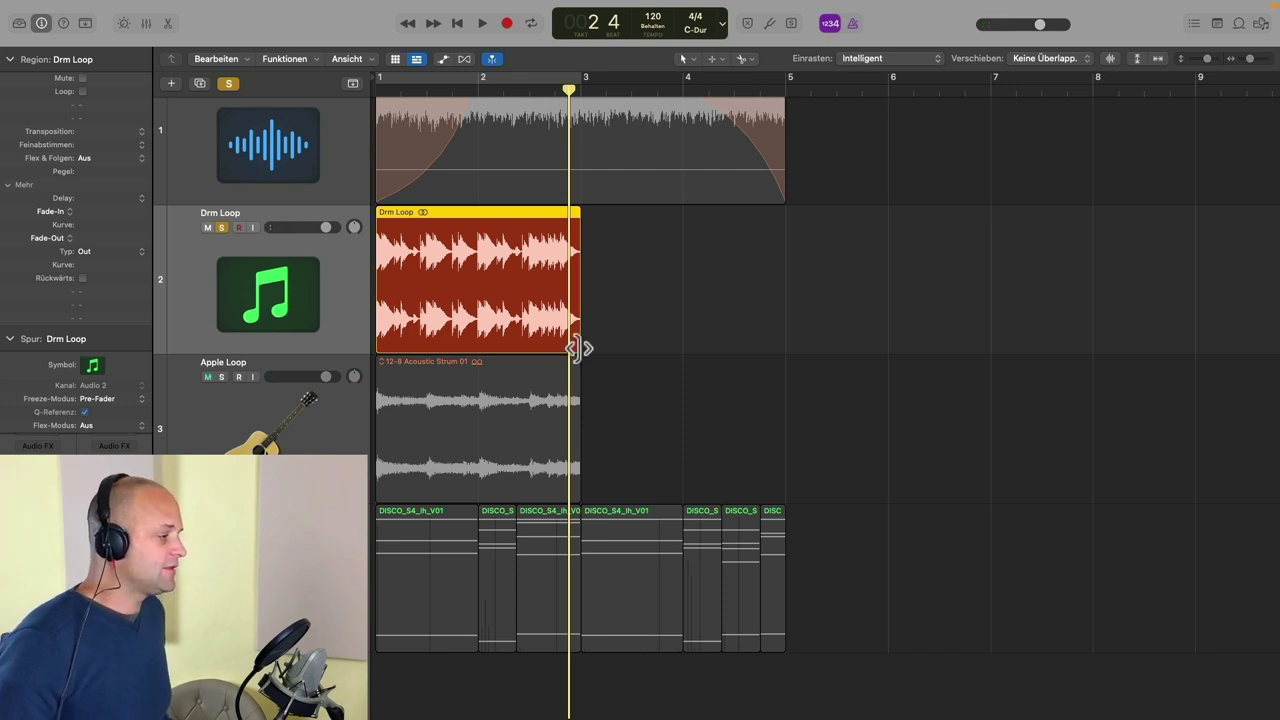
click(506, 90)
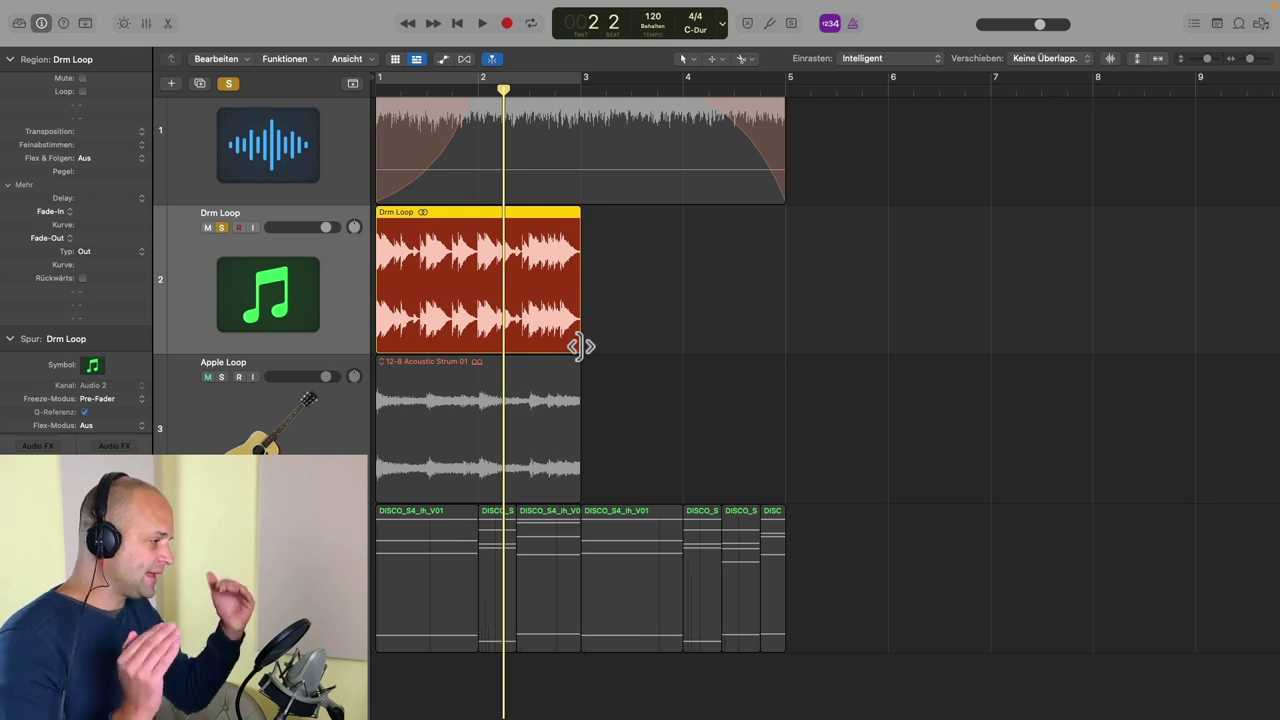
Try extending the end of the Drm Loop region past bar 3 without stretching, and trim it back to about bar 3
drag(580, 346, 691, 346)
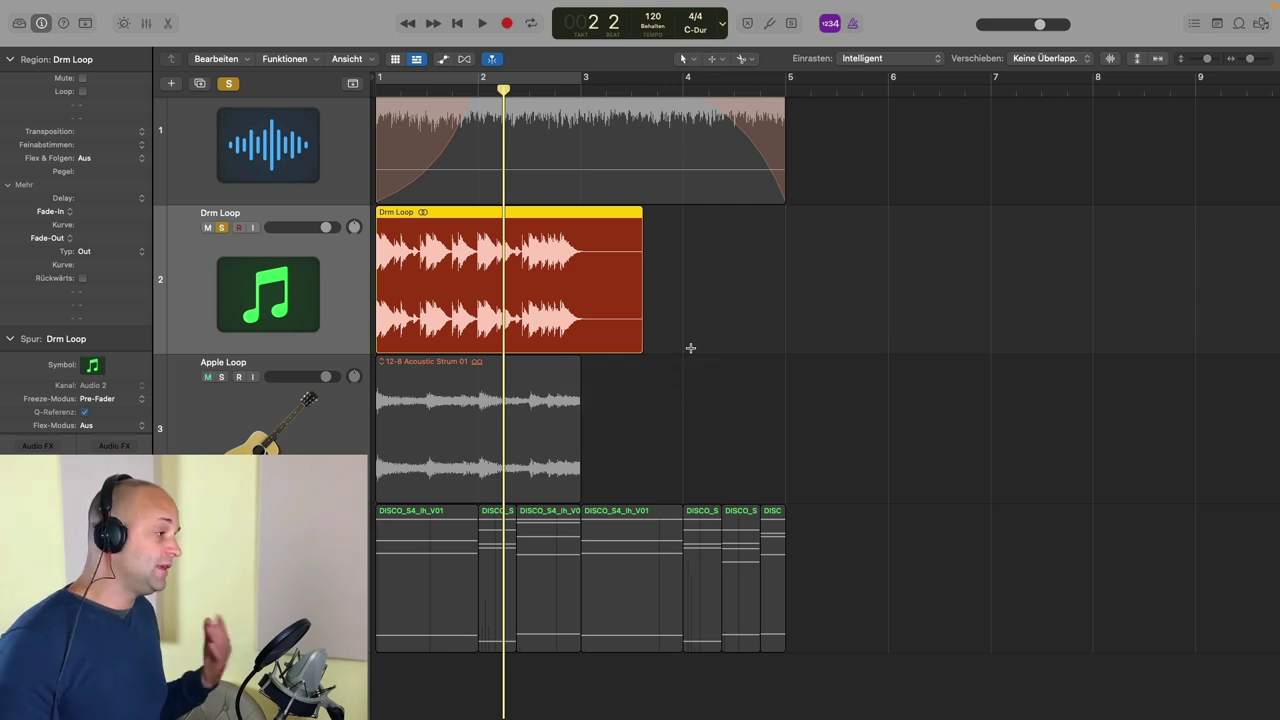
drag(641, 346, 586, 346)
Time-stretch the Drm Loop region to end at bar 5, play it back, and undo the stretch
key(alt)
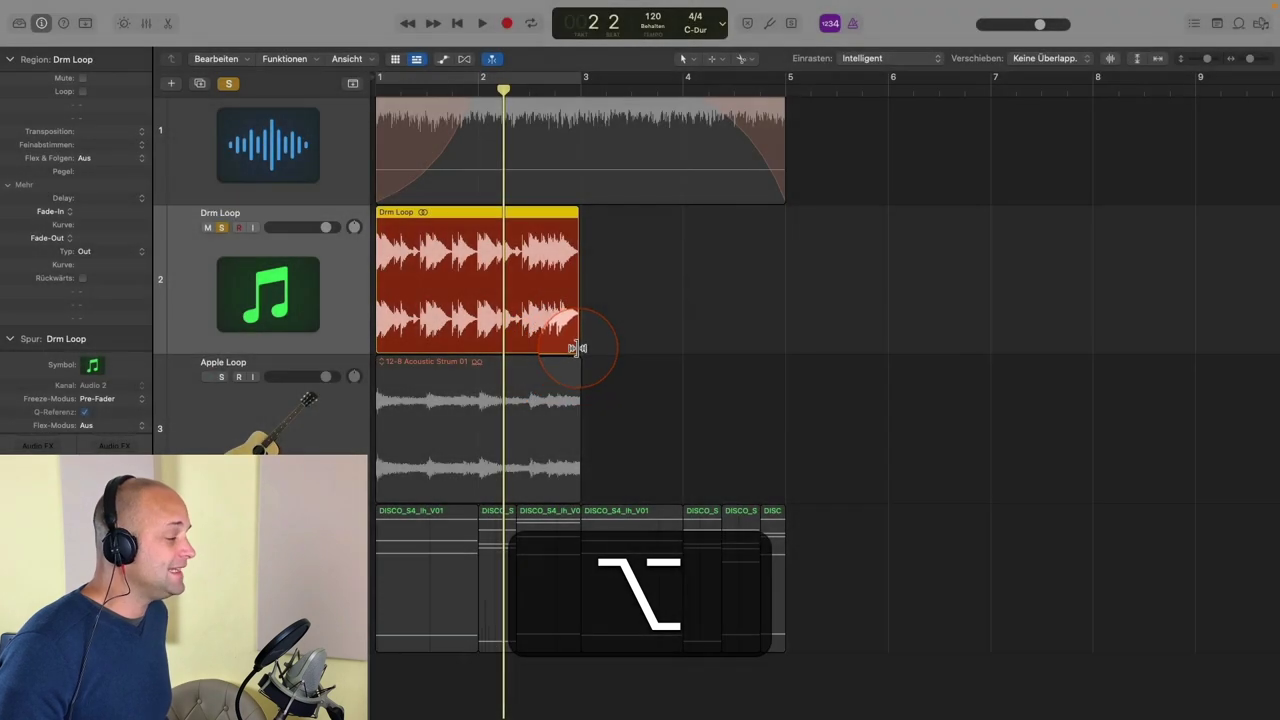
drag(577, 348, 785, 350)
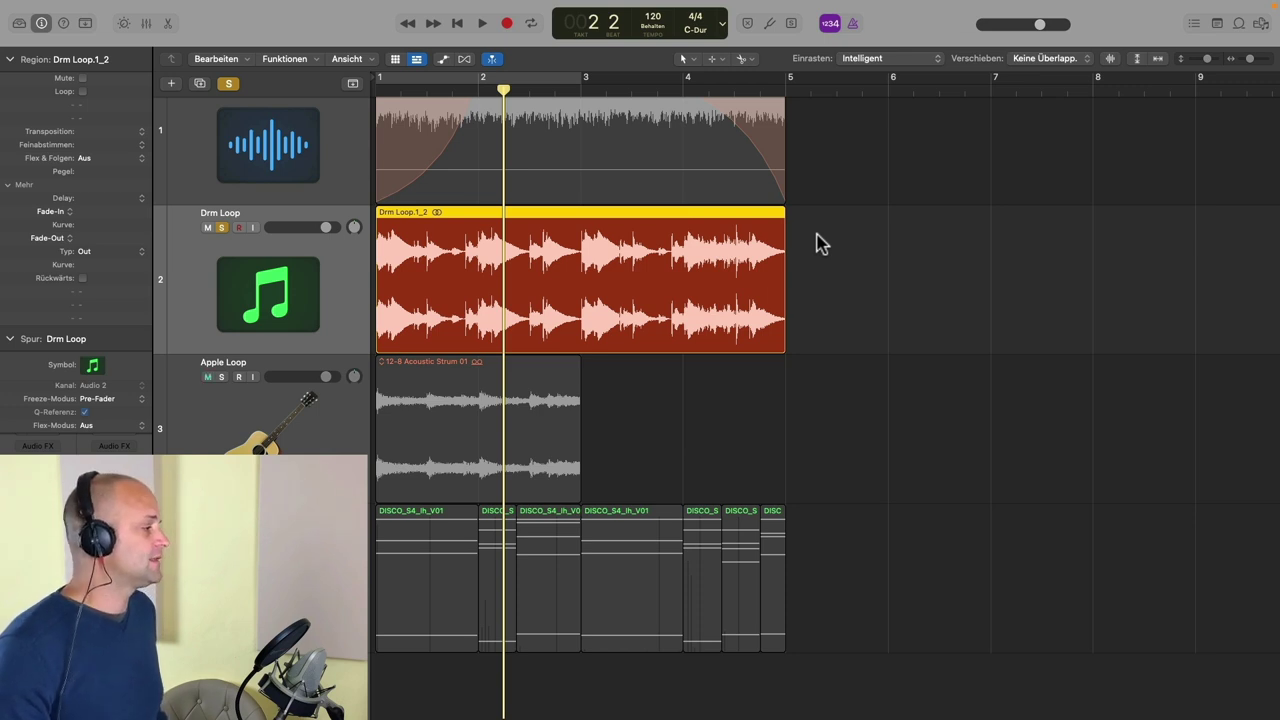
key(shift+space)
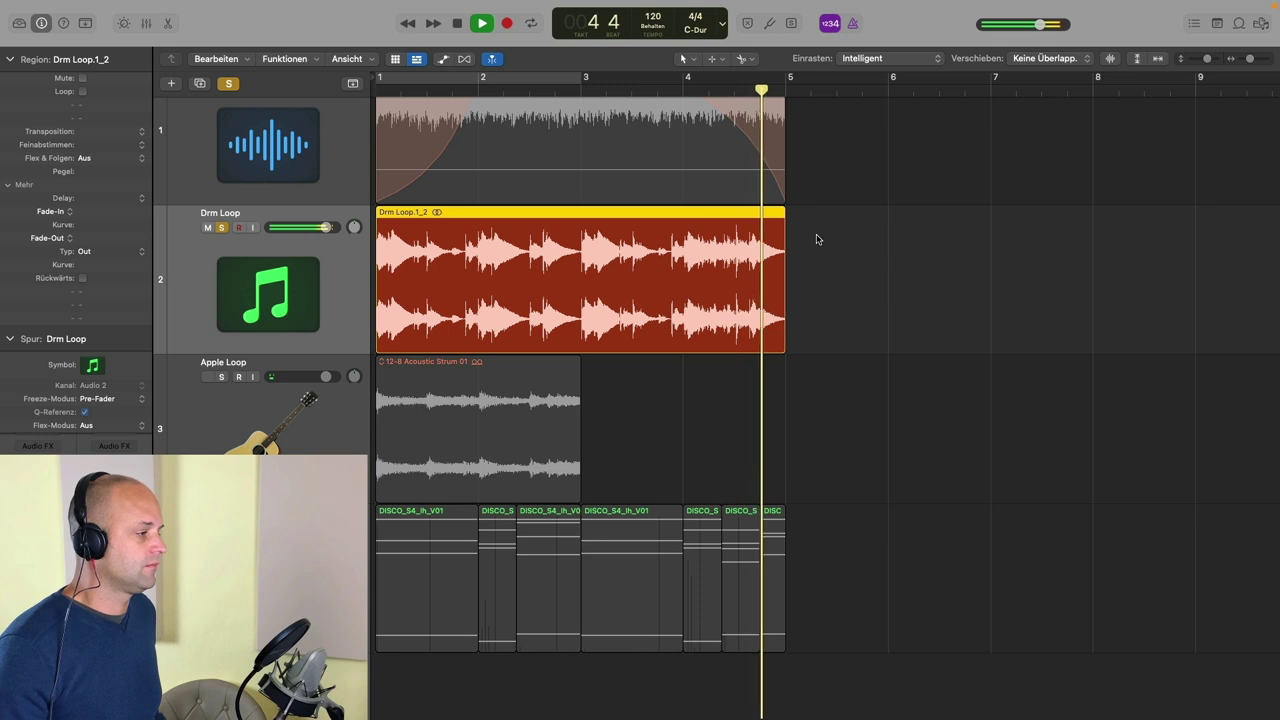
key(space)
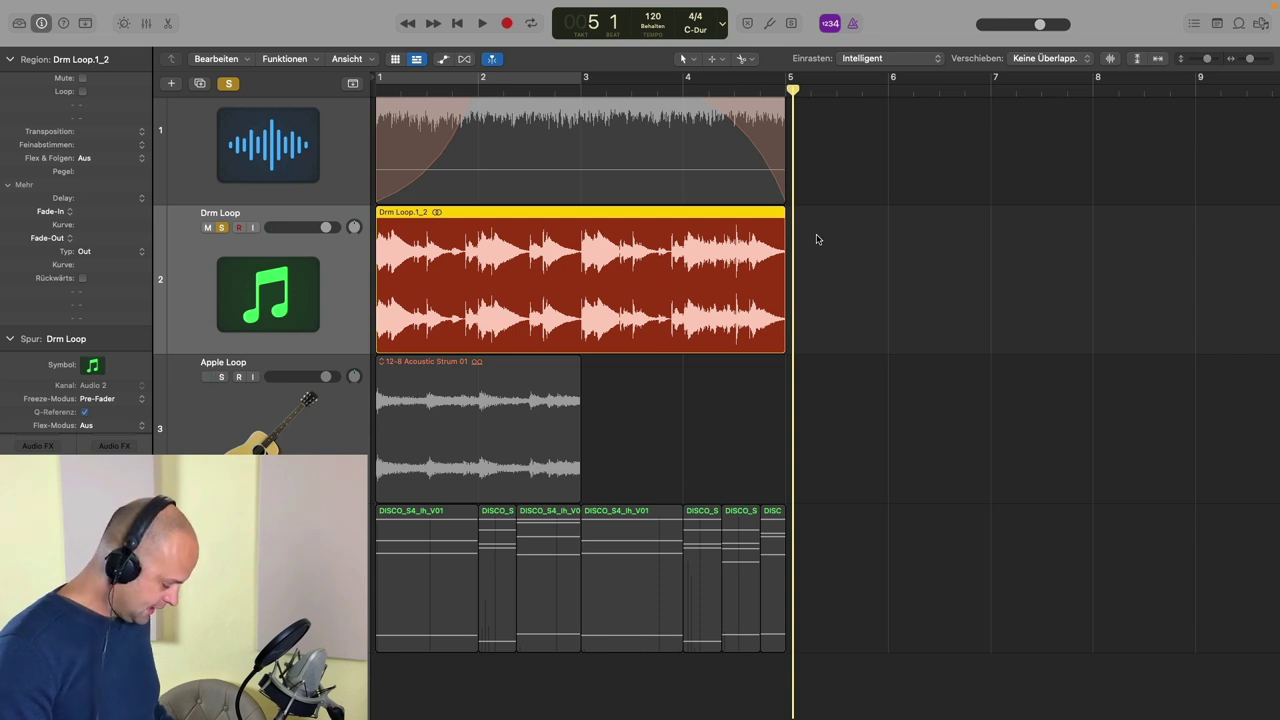
key(super+z)
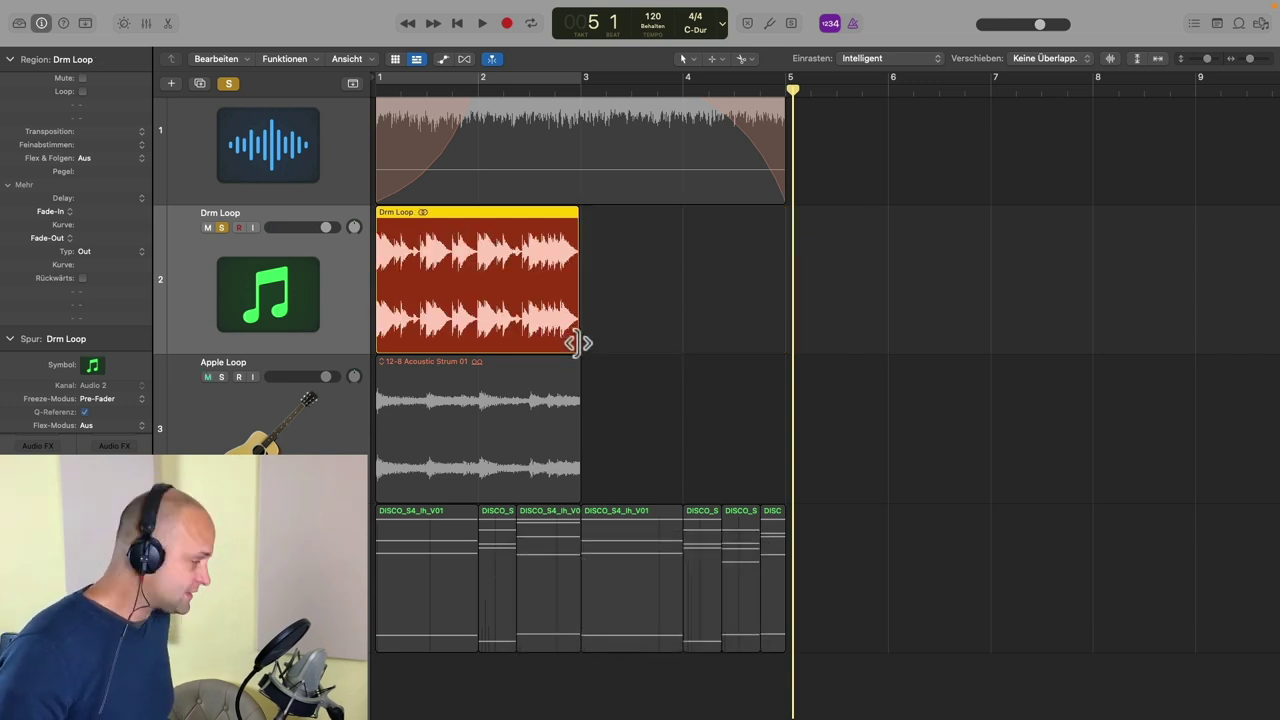
Time-compress the Drm Loop region to end at bar 2, audition it, and stretch it back out to bar 3
drag(578, 343, 479, 340)
key(shift+space)
key(space)
drag(479, 340, 572, 344)
drag(575, 343, 590, 354)
Turn off solo on the Drm Loop track and try to time-stretch the 12-8 Acoustic Strum 01 region on the Apple Loop track
click(329, 429)
click(221, 228)
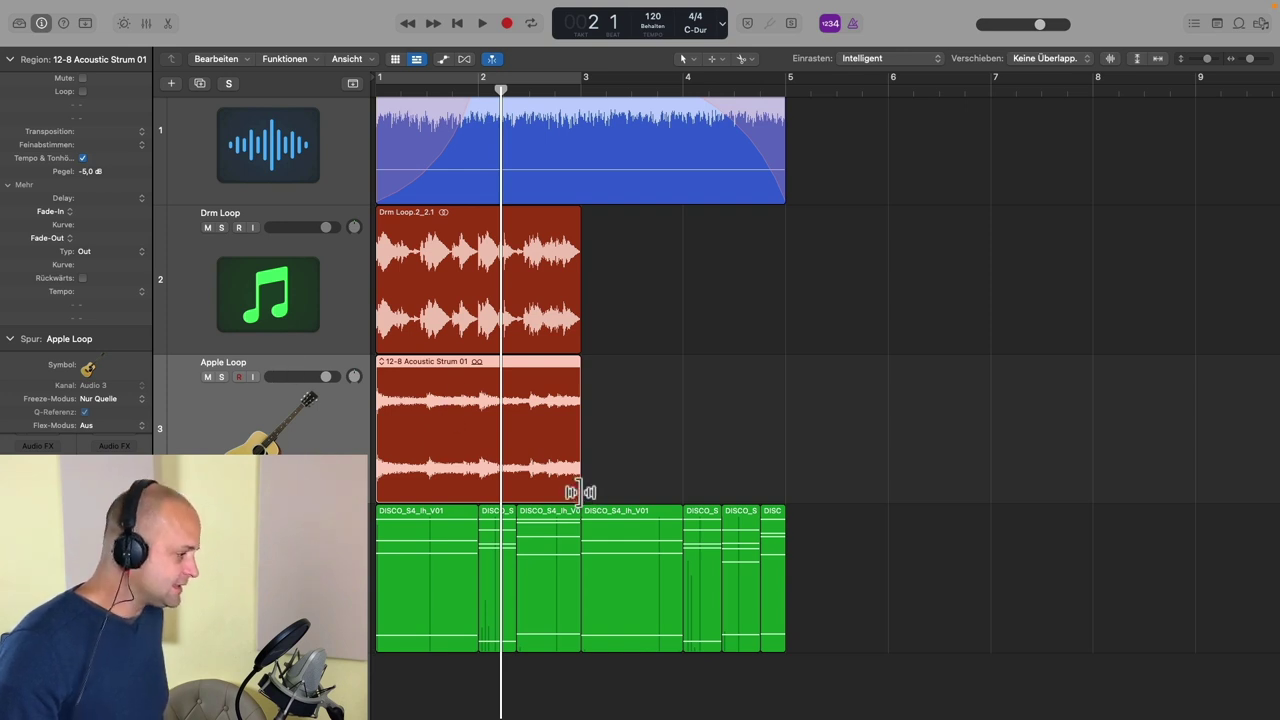
drag(578, 492, 1089, 483)
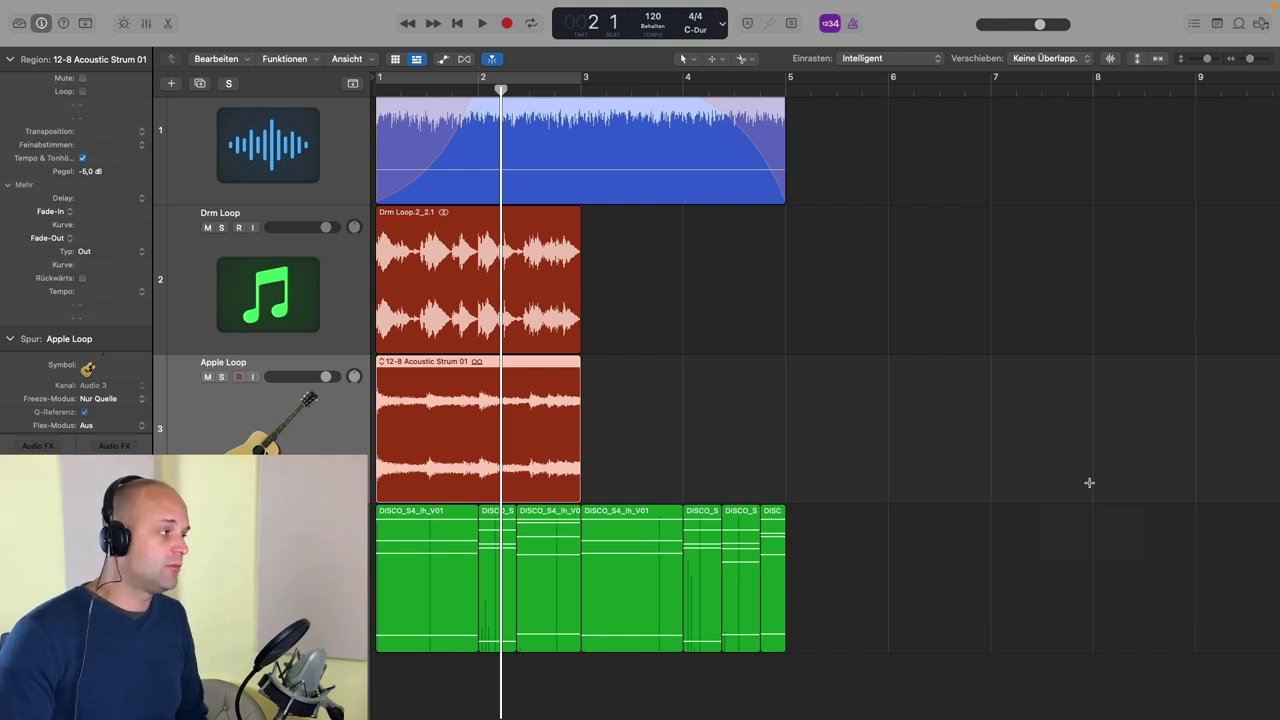
Take the project out of full screen, import Sample.mp3 from the desktop as a new track below Midi Loop, and place the playhead at bar 1
mouse_move(20, 4)
click(35, 24)
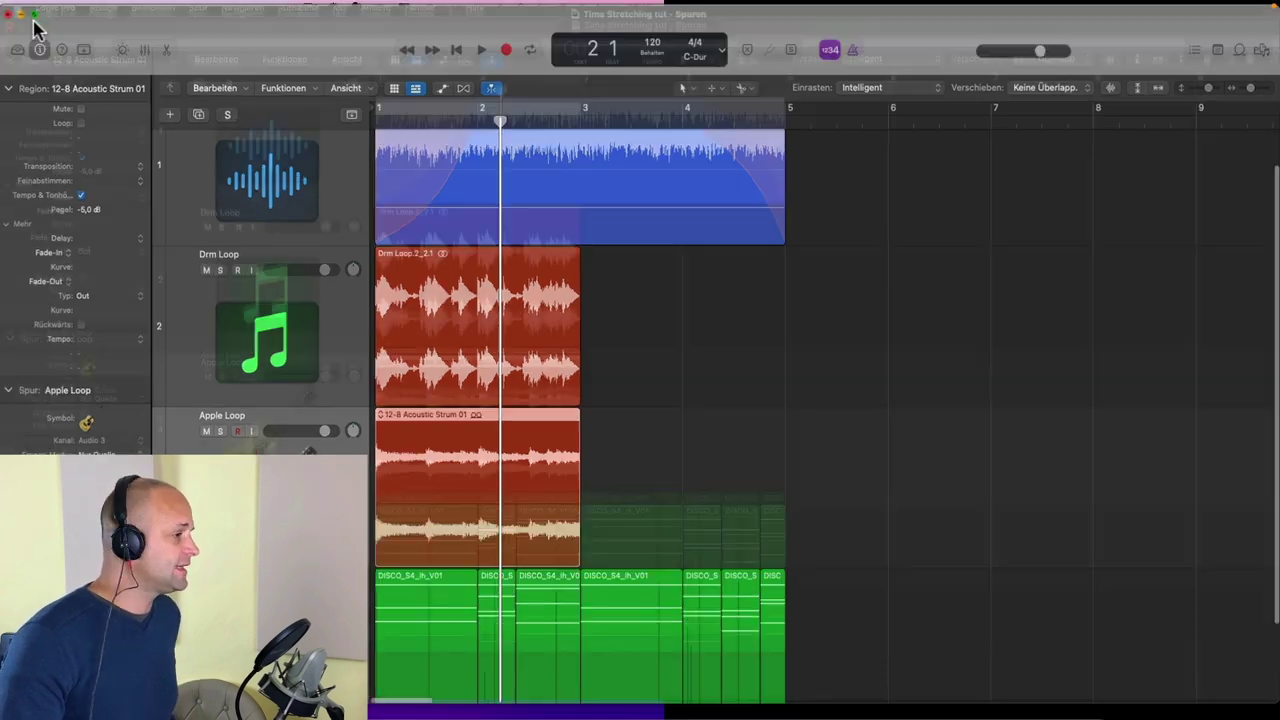
drag(1115, 30, 937, 8)
scroll(996, 365, down, 3)
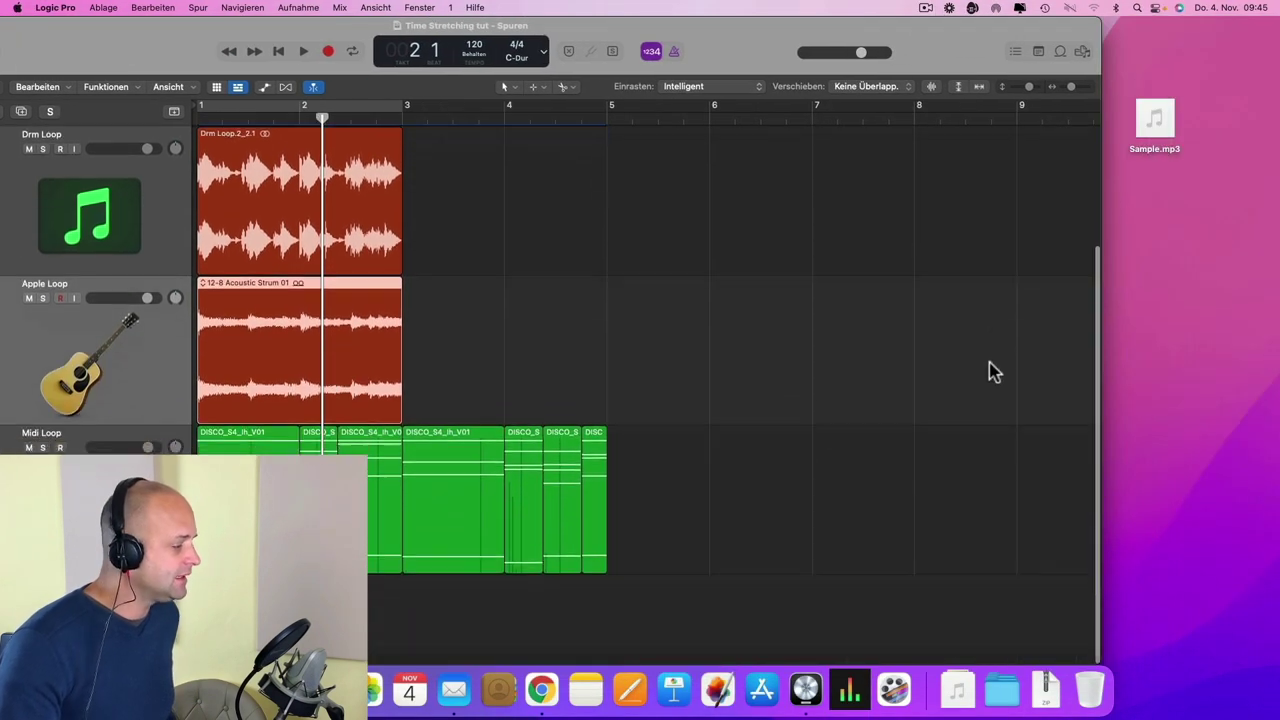
drag(1154, 118, 182, 652)
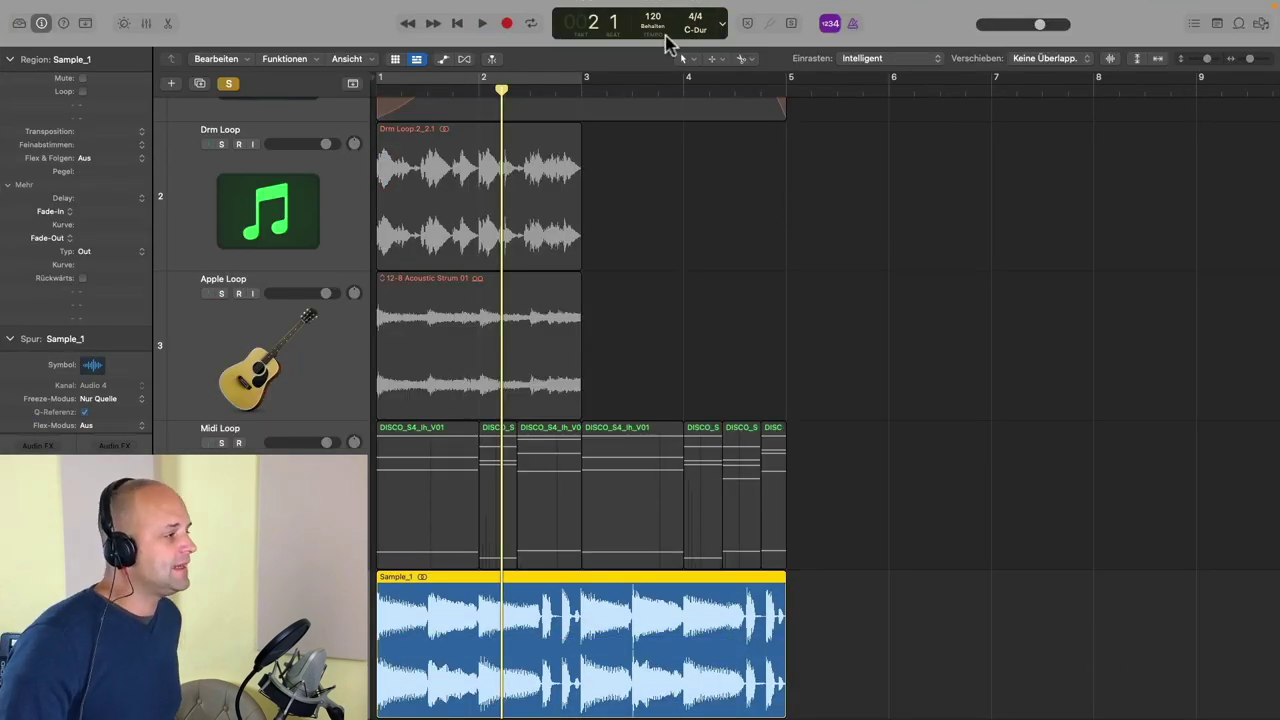
click(377, 91)
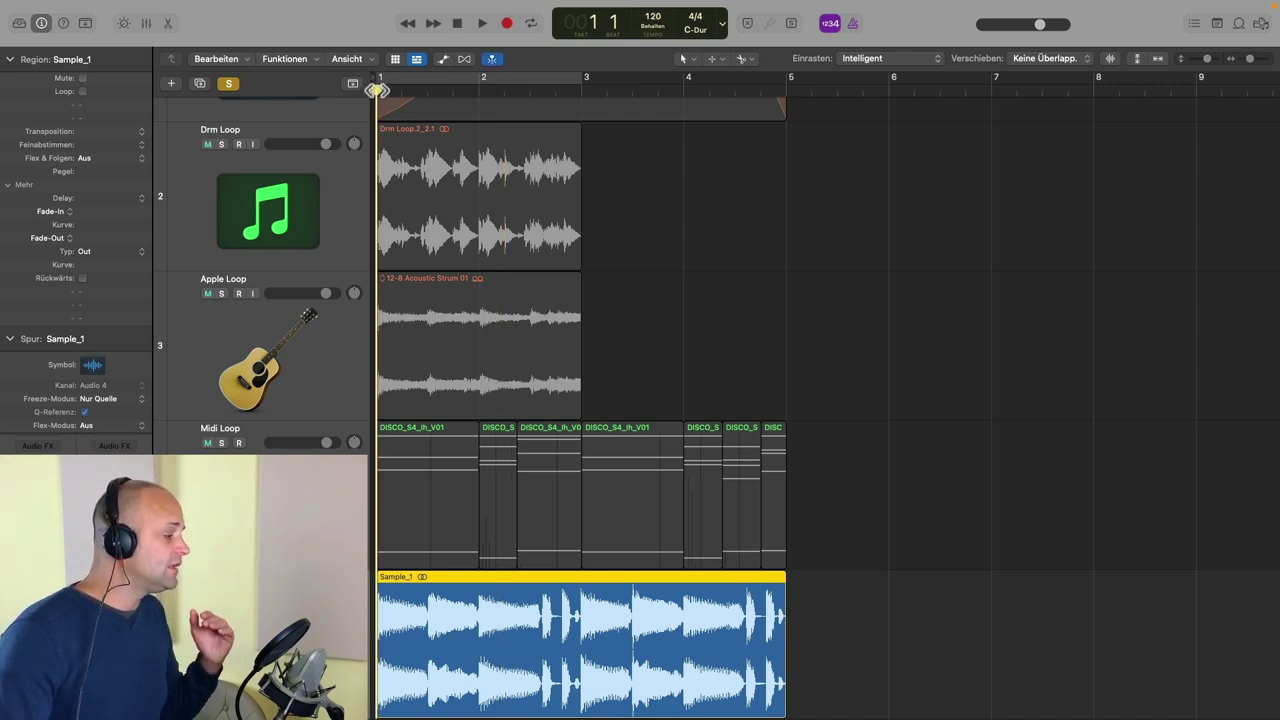
Turn on the metronome click and play Sample_1 from bar 1 to bar 5 to check its timing
scroll(952, 567, down, 2)
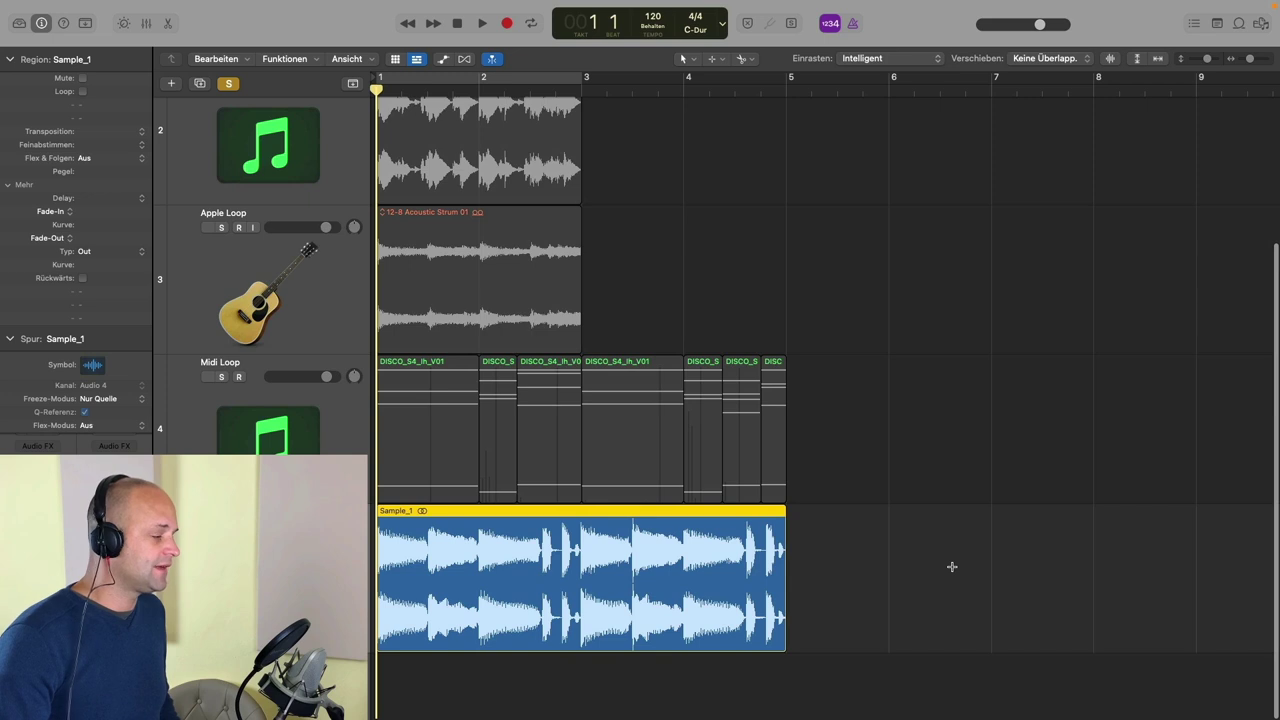
click(853, 23)
key(space)
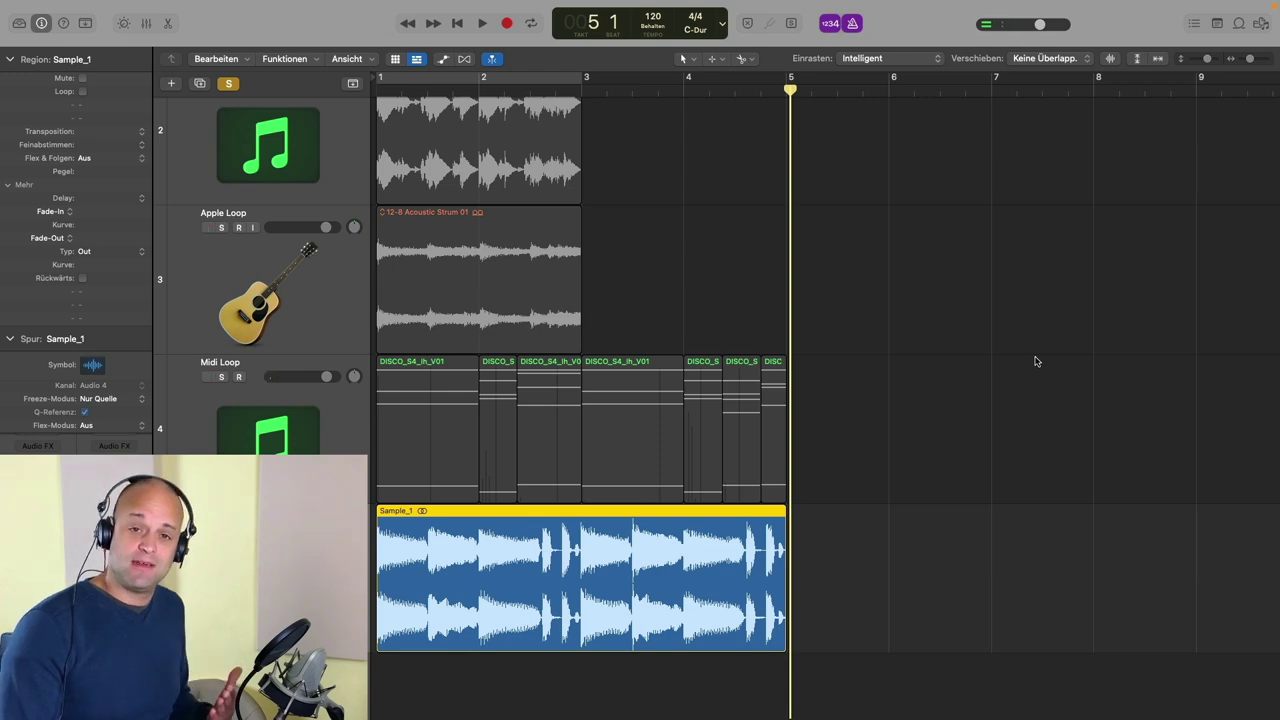
click(1040, 368)
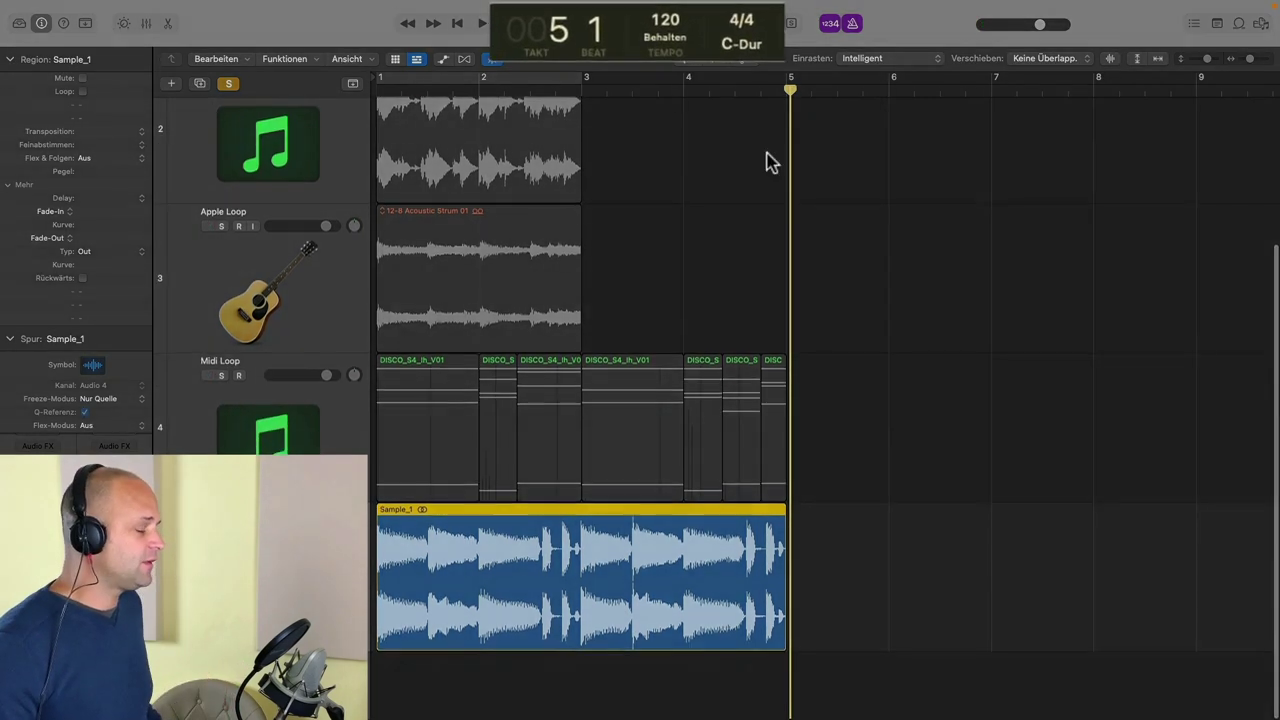
Try a project tempo of 135, play the arrangement at that tempo, and undo the tempo change
drag(660, 50, 683, 16)
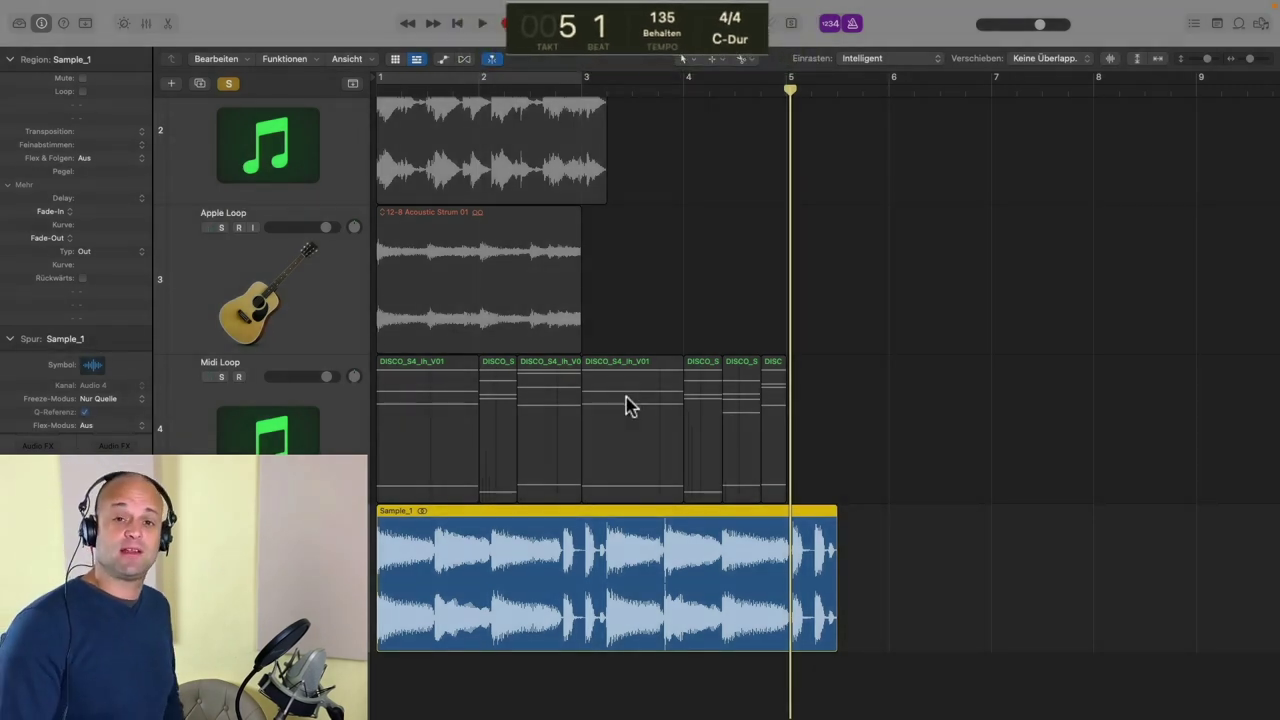
key(space)
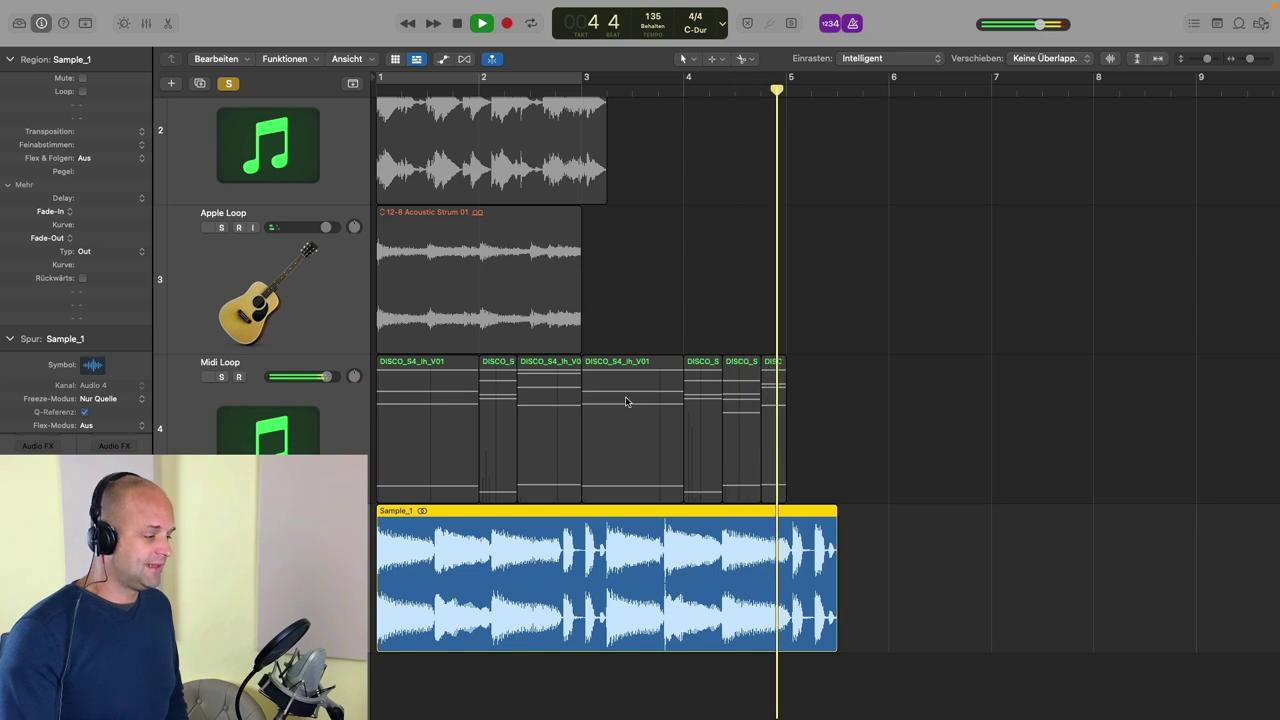
key(space)
key(super+z)
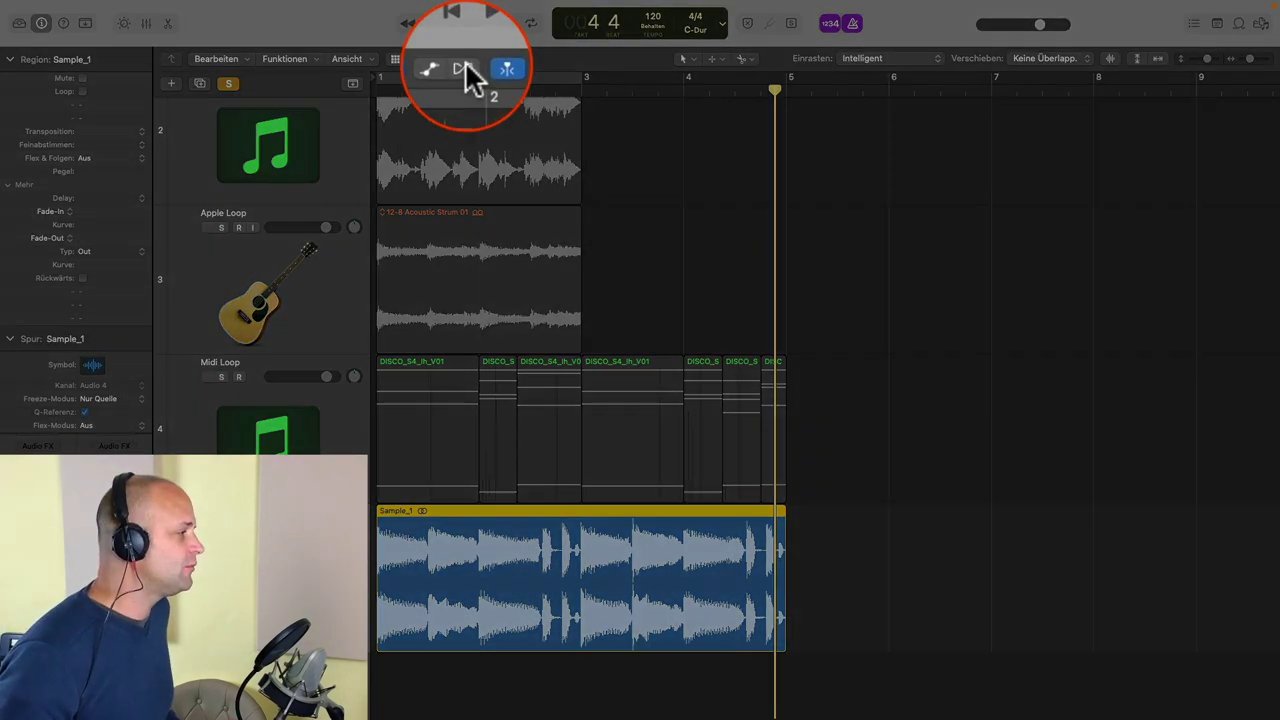
Show the Flex controls, enable Flex in Slicing mode on the Sample_1 track, and play the sample back
click(465, 83)
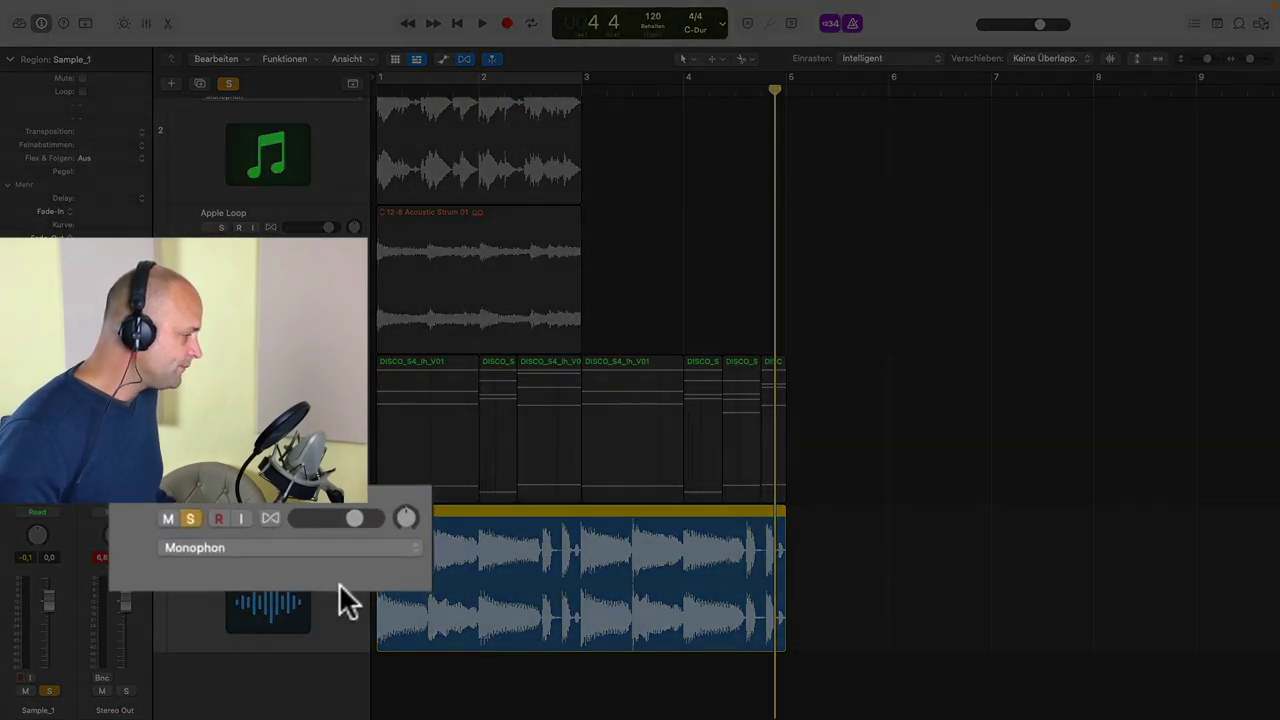
click(271, 515)
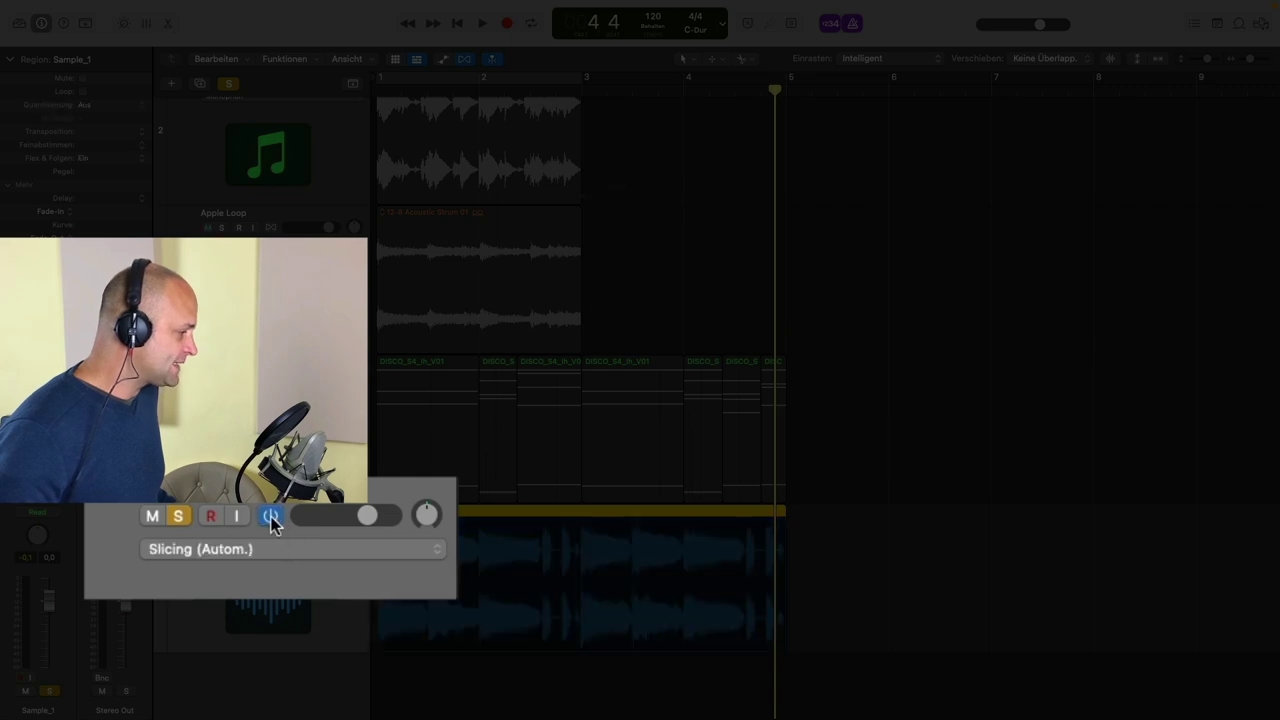
click(384, 552)
click(352, 545)
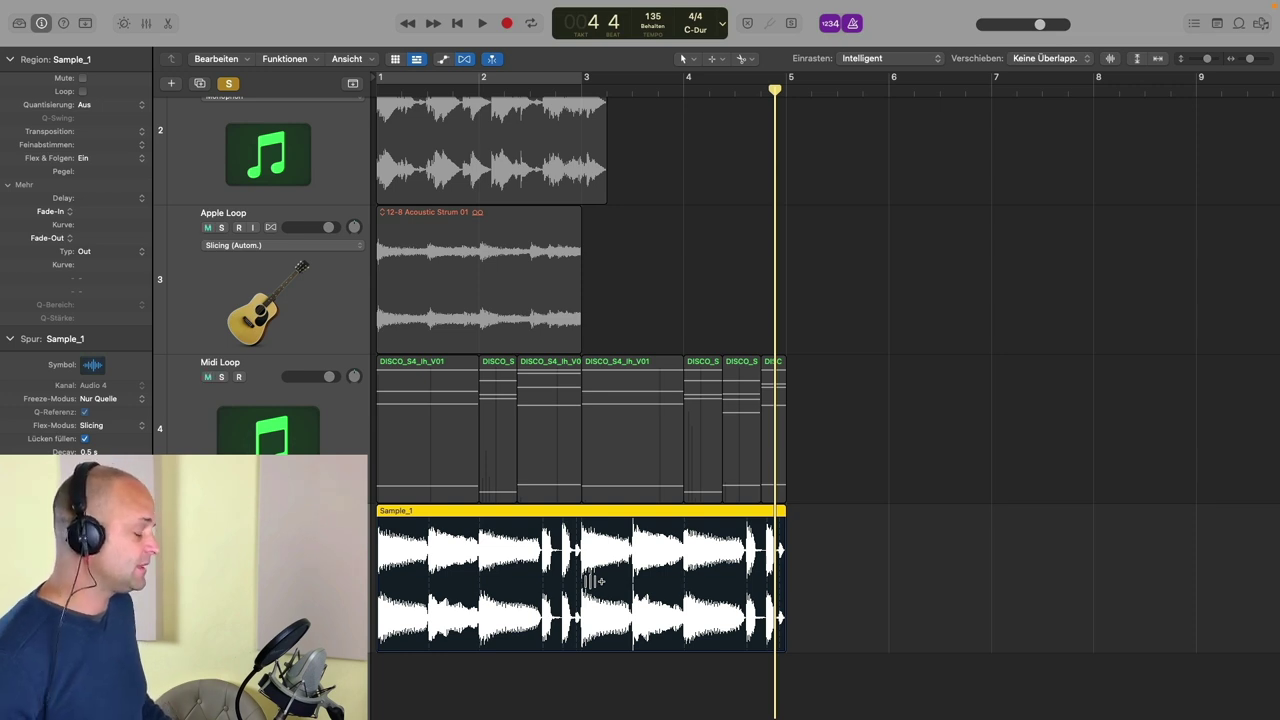
key(space)
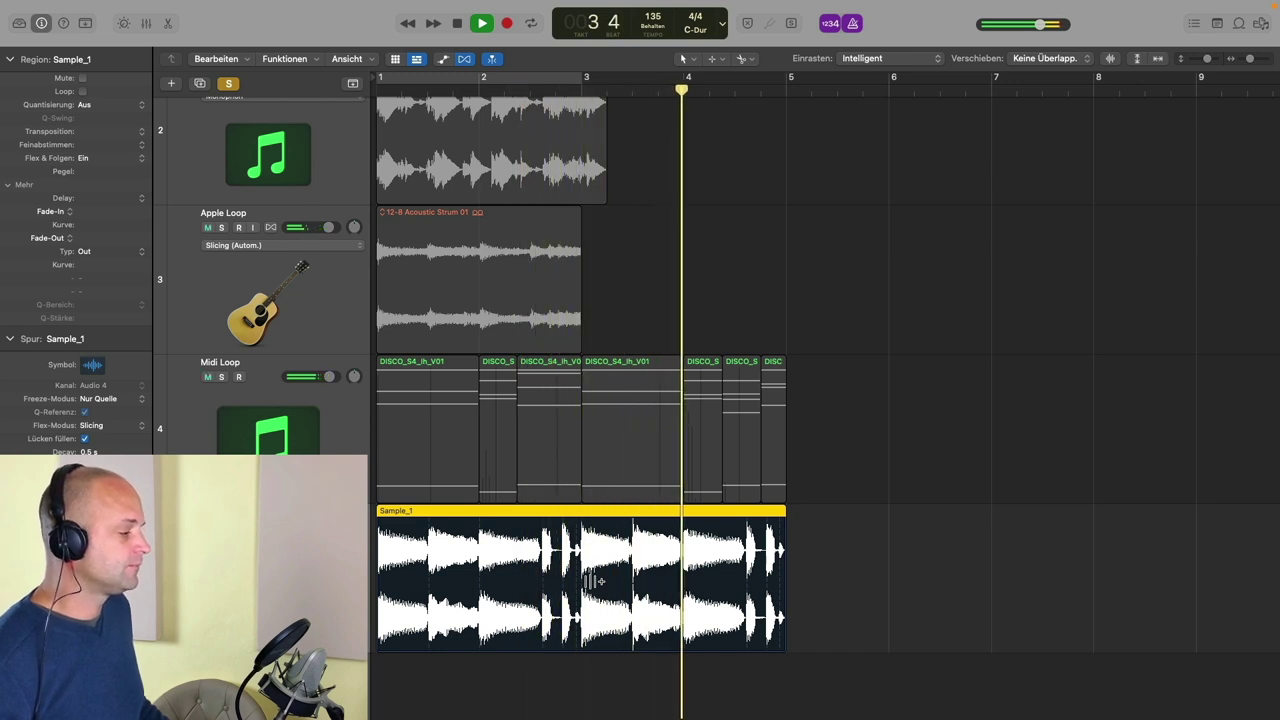
key(space)
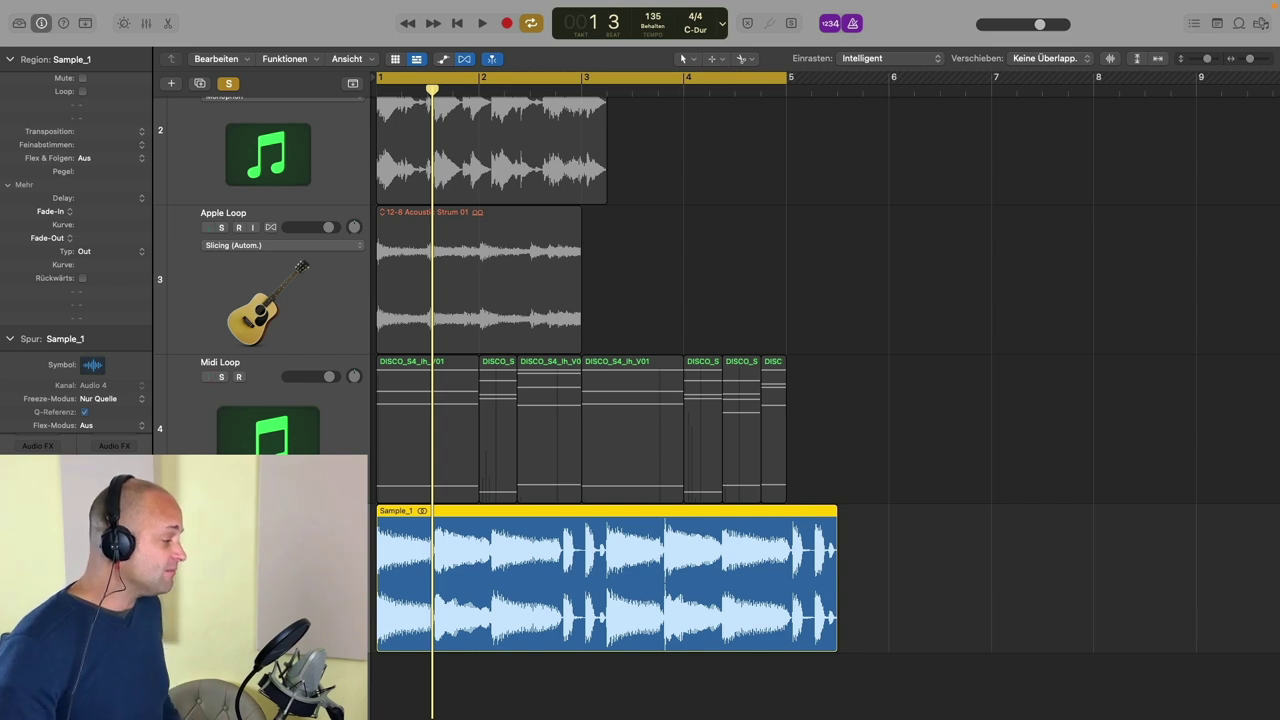
Switch solo from Sample_1 to the Midi Loop track and play its regions back
key(ctrl+s)
click(253, 450)
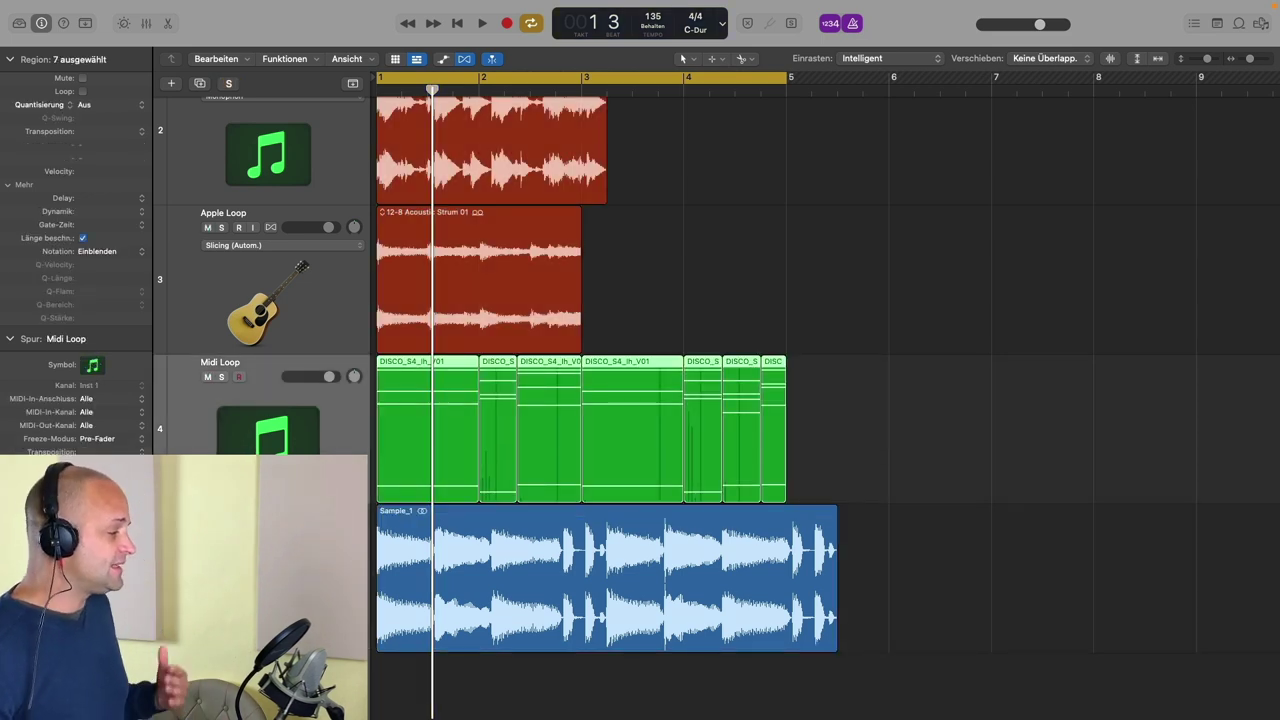
click(221, 377)
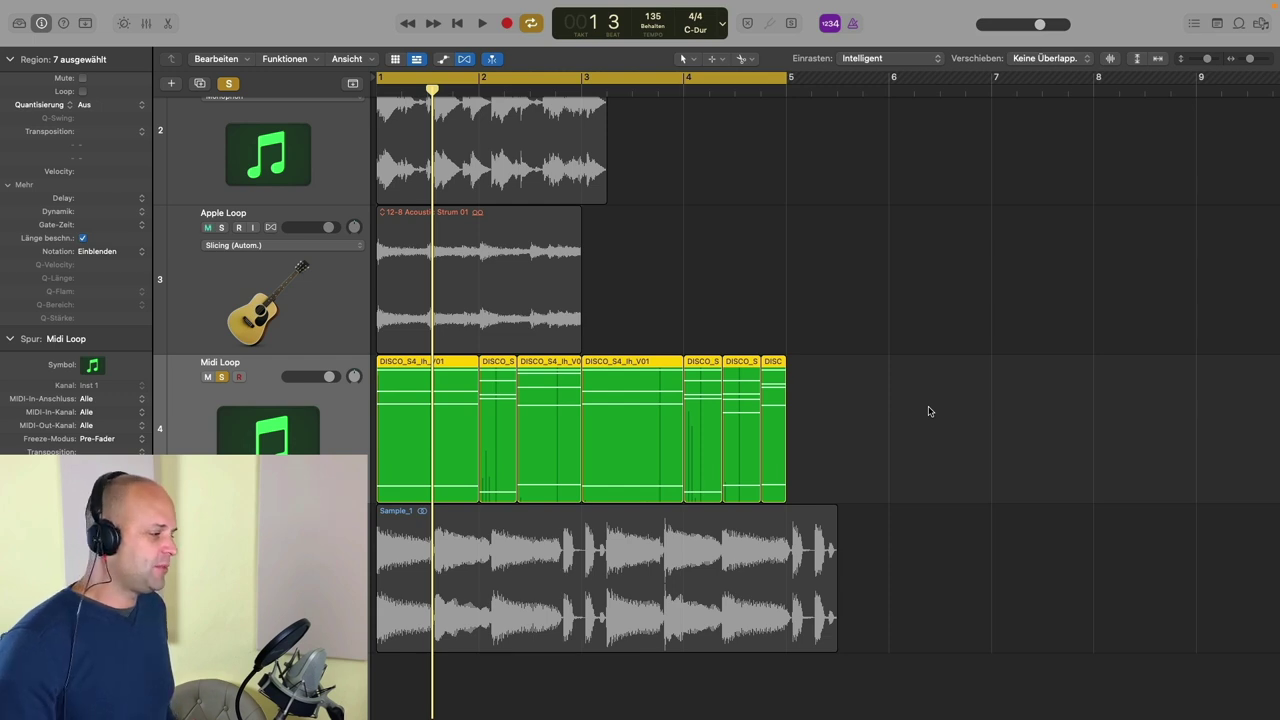
key(space)
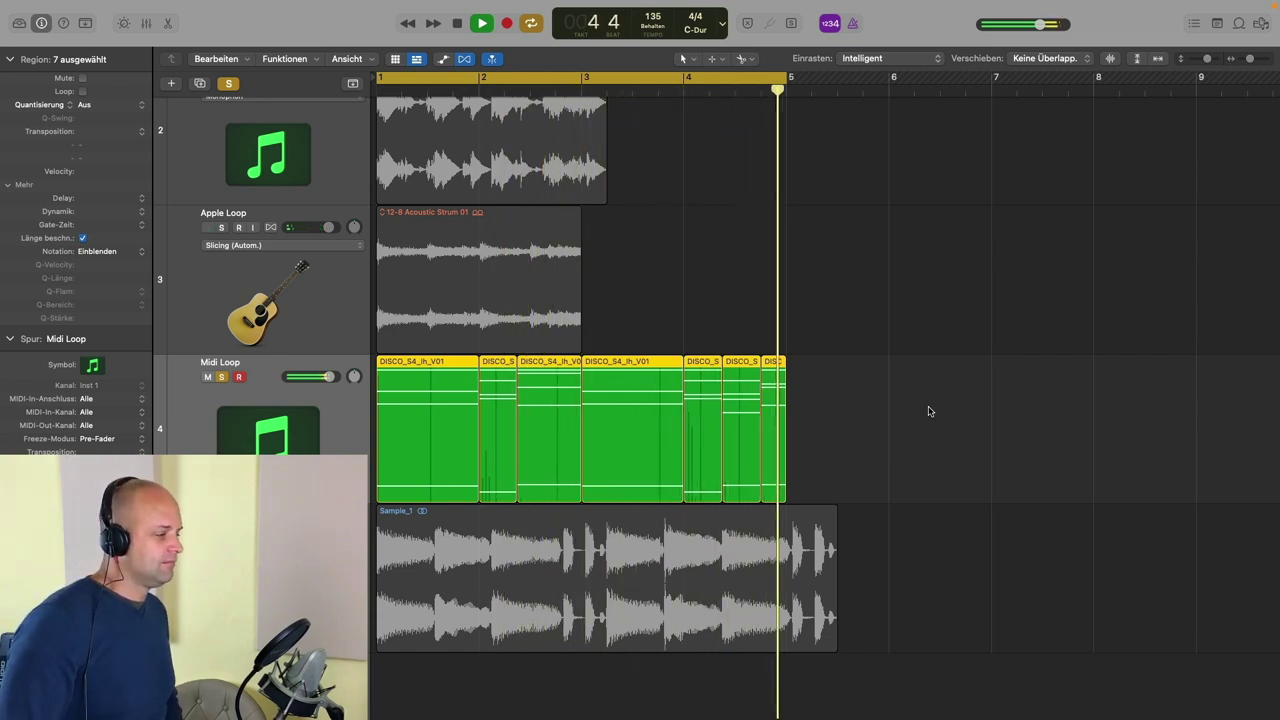
key(space)
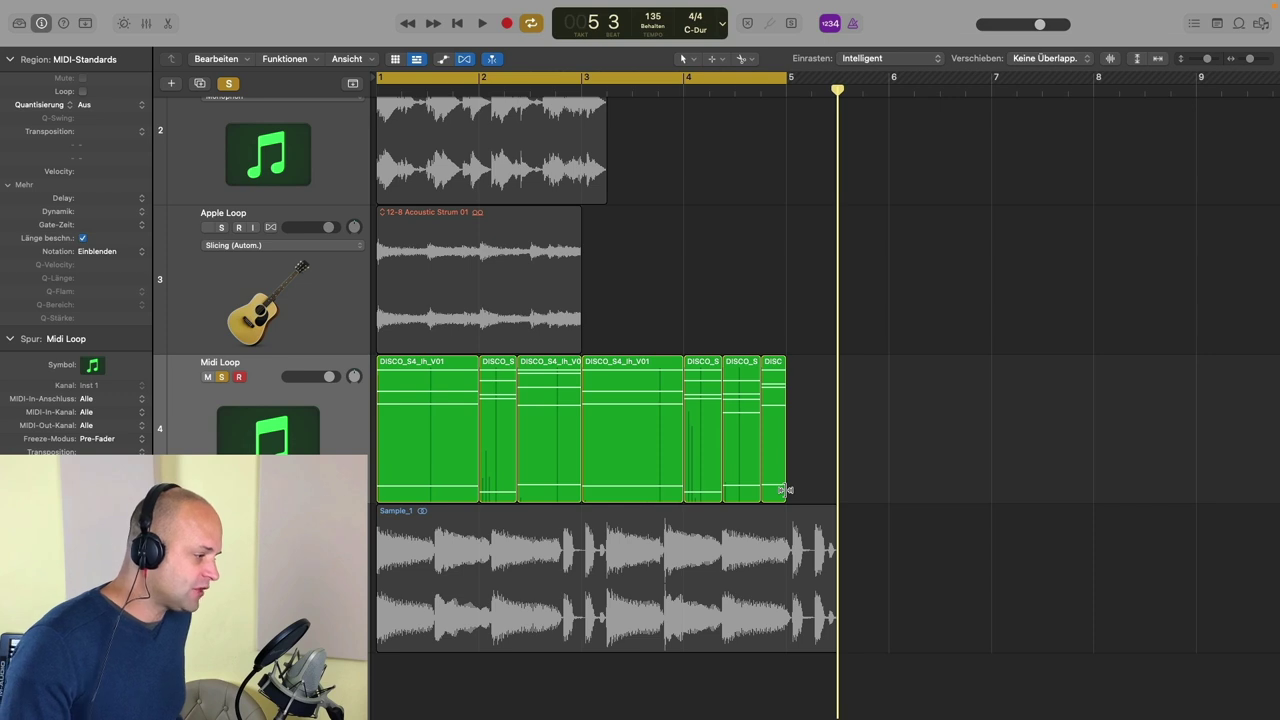
Time-compress the first Midi Loop region to end at bar 1 beat 3 and the fourth to end at bar 3 beat 4, adjusting their neighbours
mouse_move(783, 490)
mouse_down()
mouse_move(838, 491)
mouse_move(786, 493)
mouse_up()
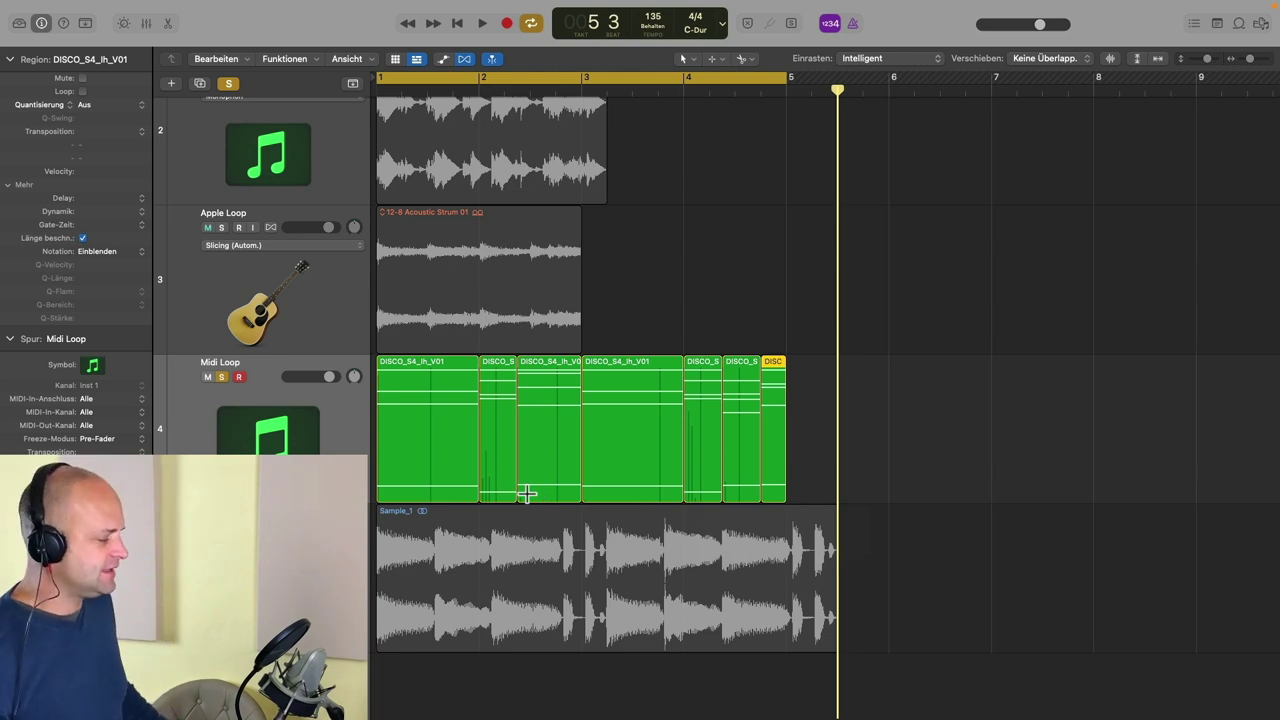
click(476, 492)
drag(476, 492, 428, 495)
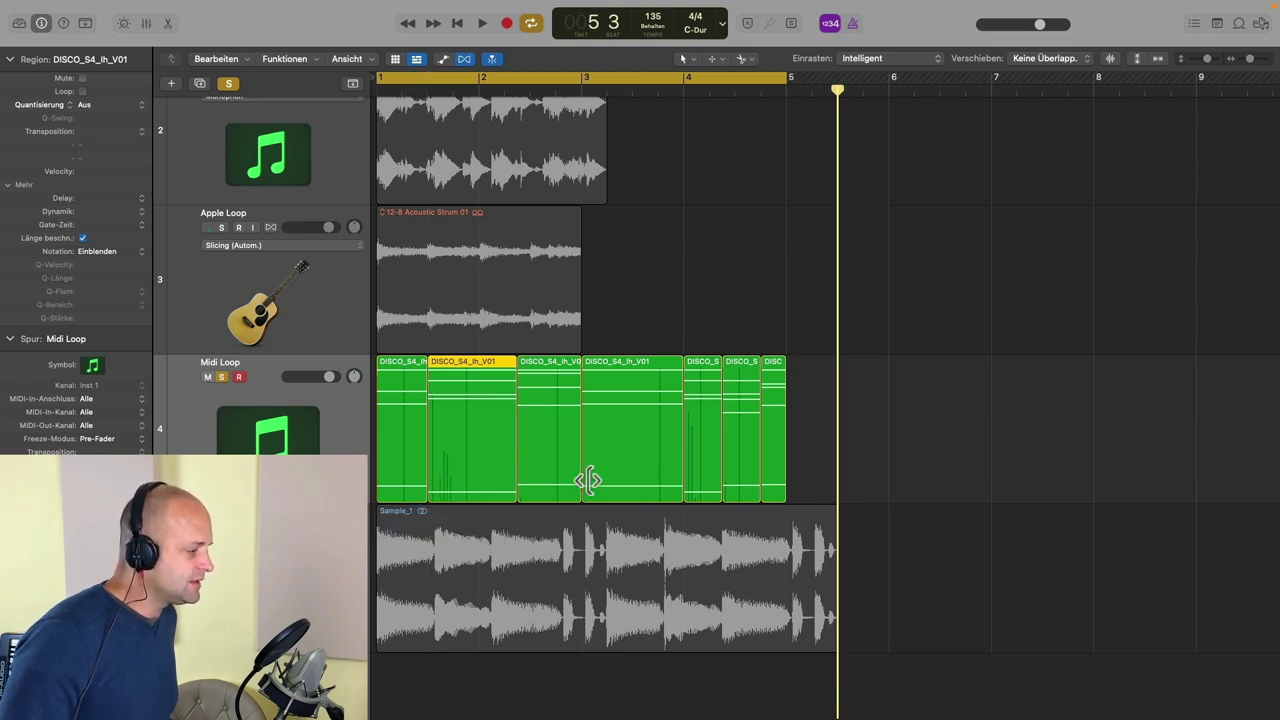
drag(680, 475, 658, 487)
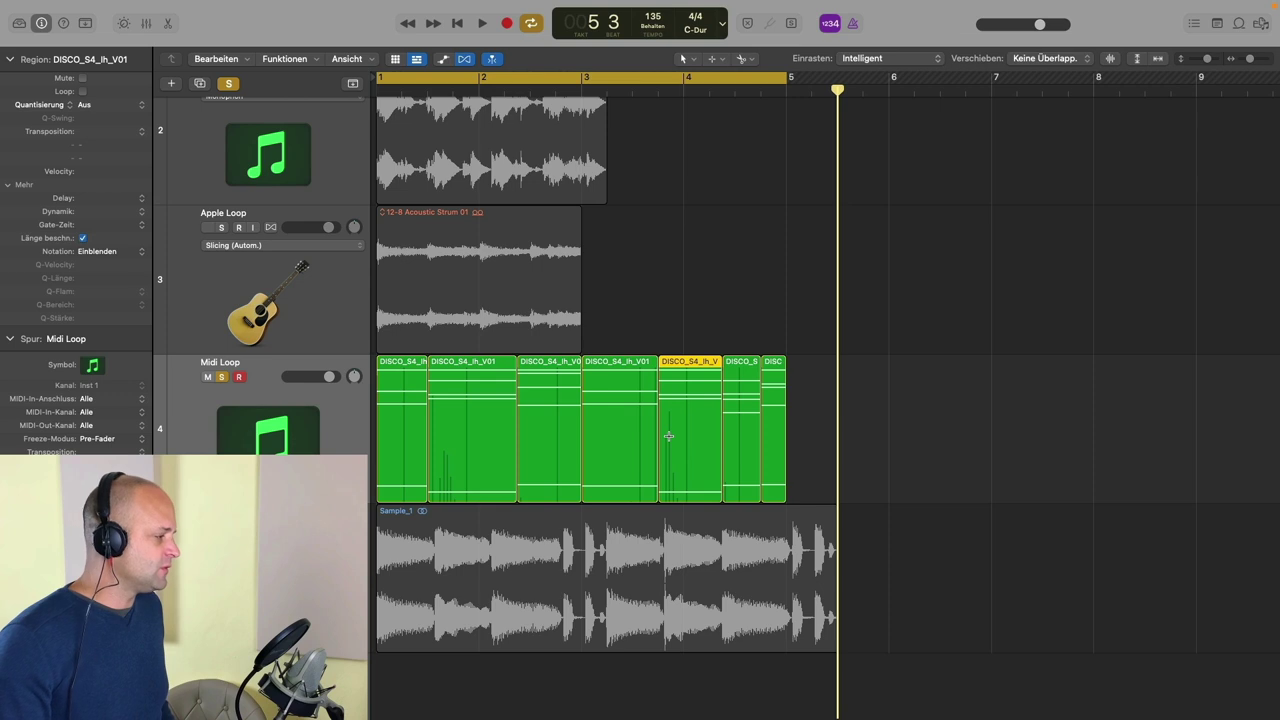
Audition the stretched Midi Loop regions and select the fourth region, which starts at bar 3
click(855, 376)
key(space)
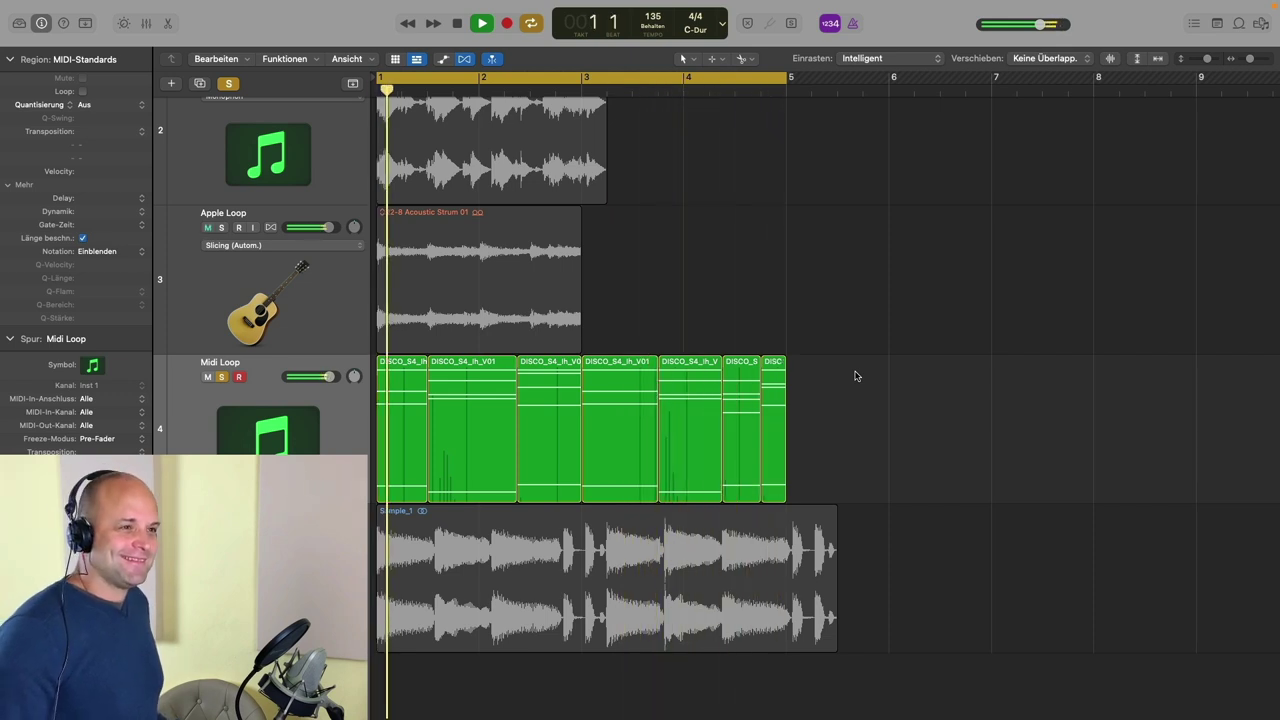
key(space)
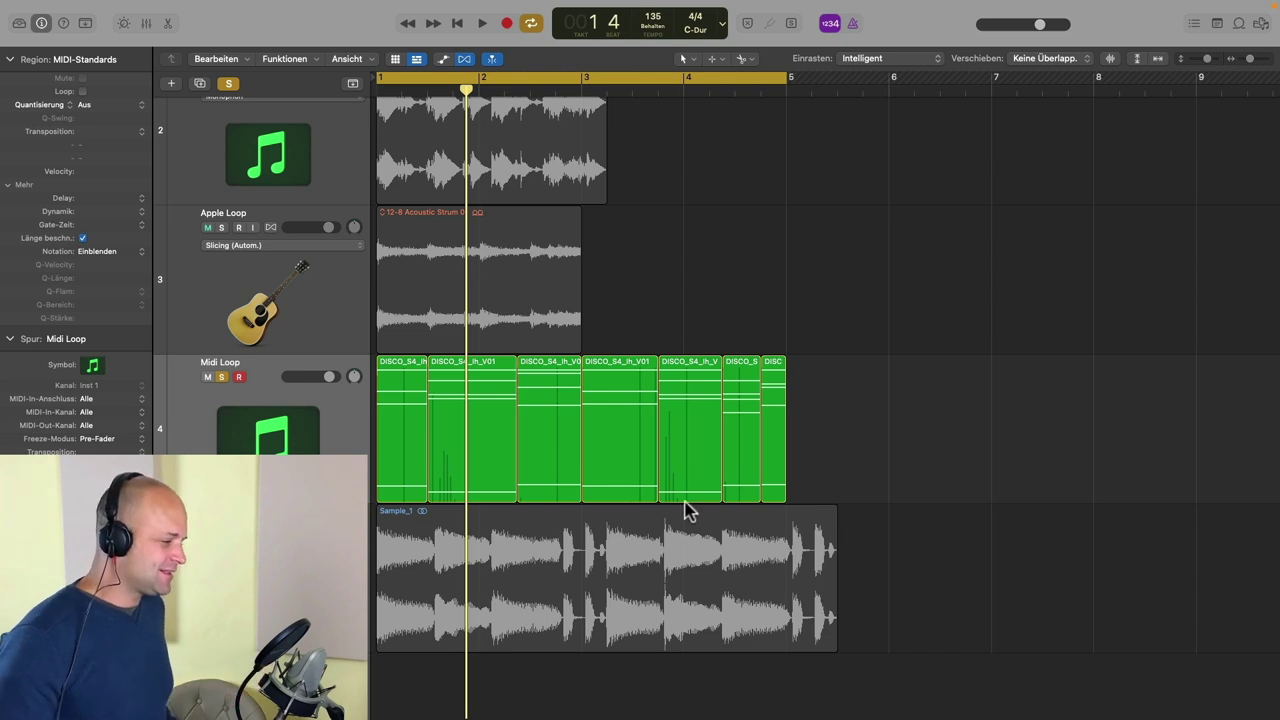
mouse_move(651, 497)
mouse_down()
mouse_move(598, 497)
mouse_move(657, 497)
mouse_up()
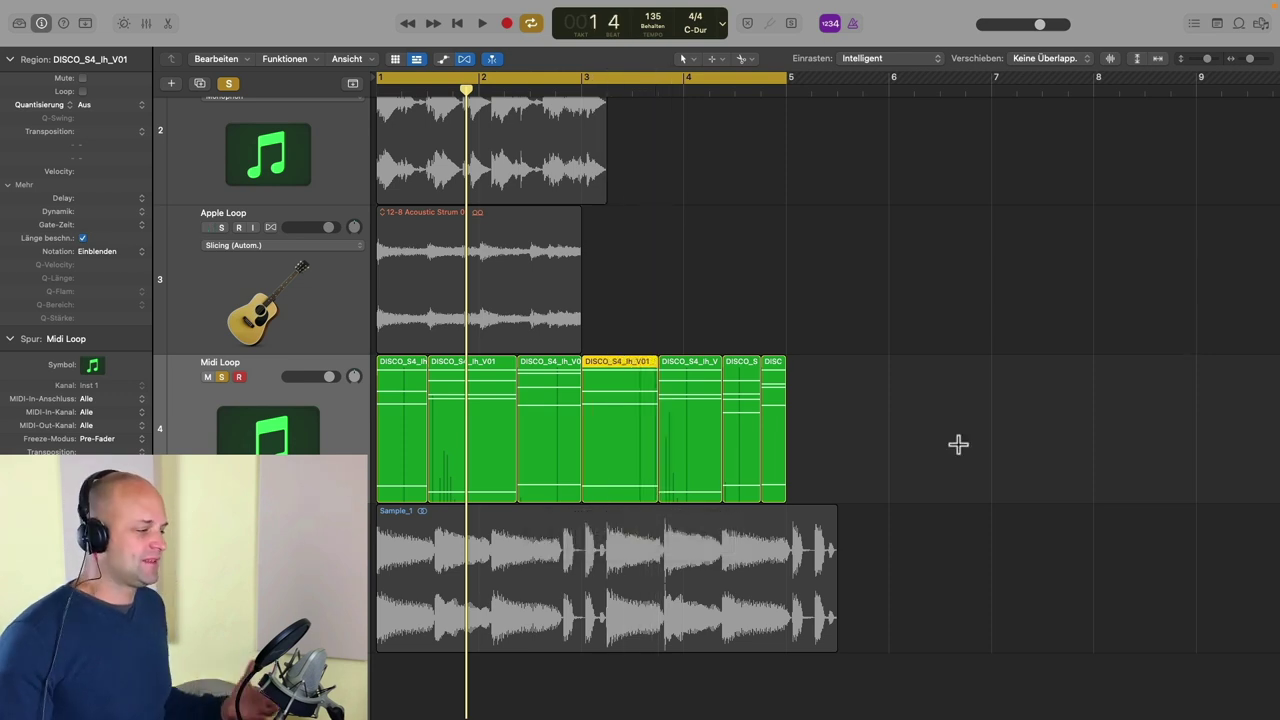